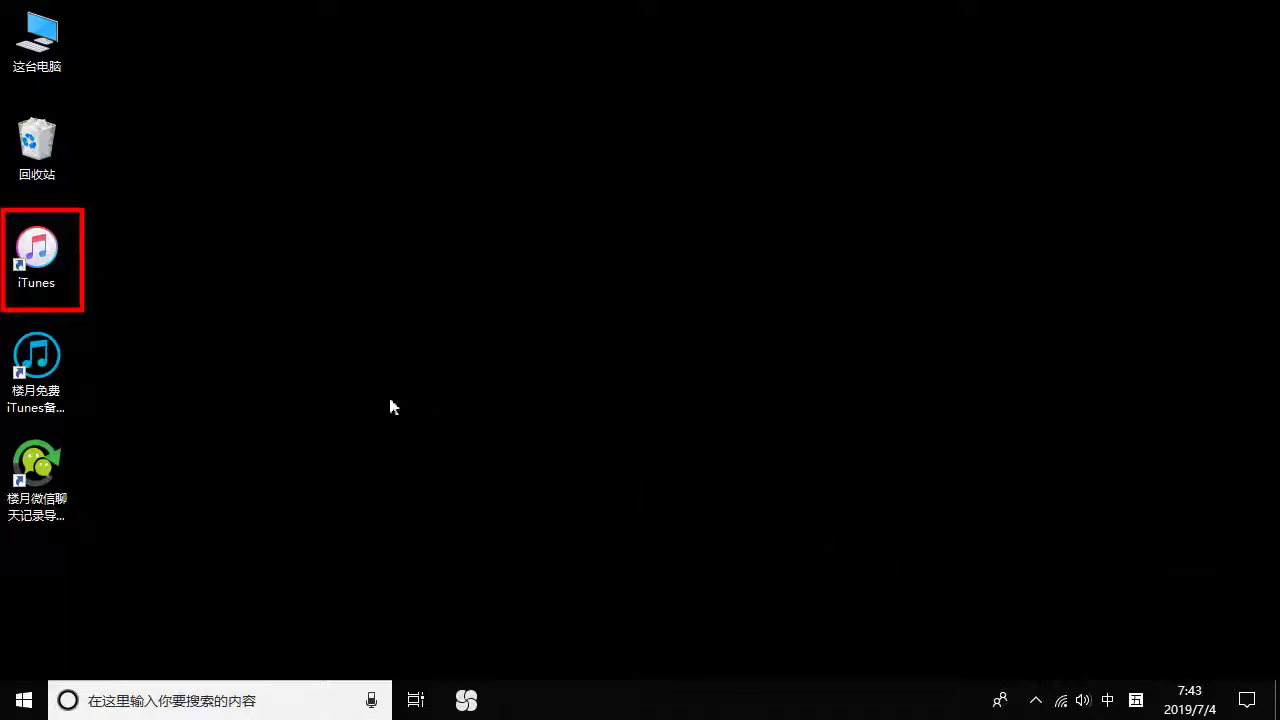
# Back up the connected iPhone X to this computer with iTunes, and close iTunes once the backup is done.
pyautogui.doubleClick(38, 252)
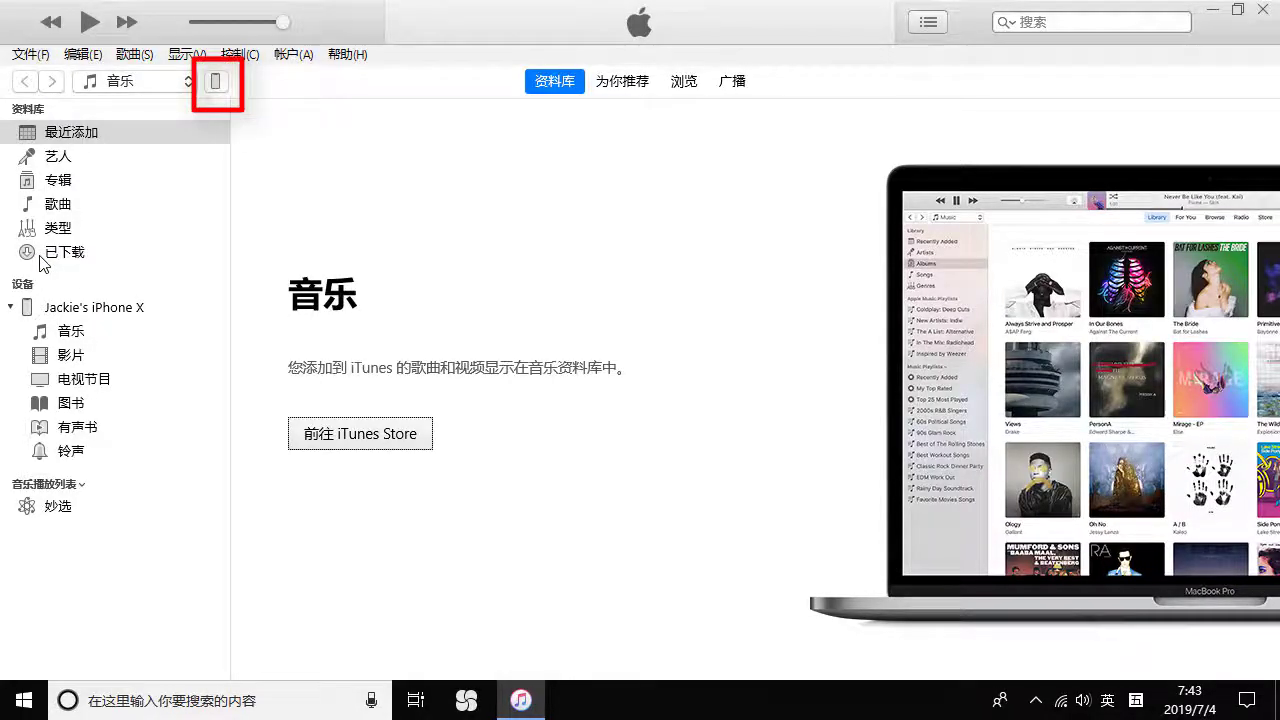
pyautogui.click(214, 82)
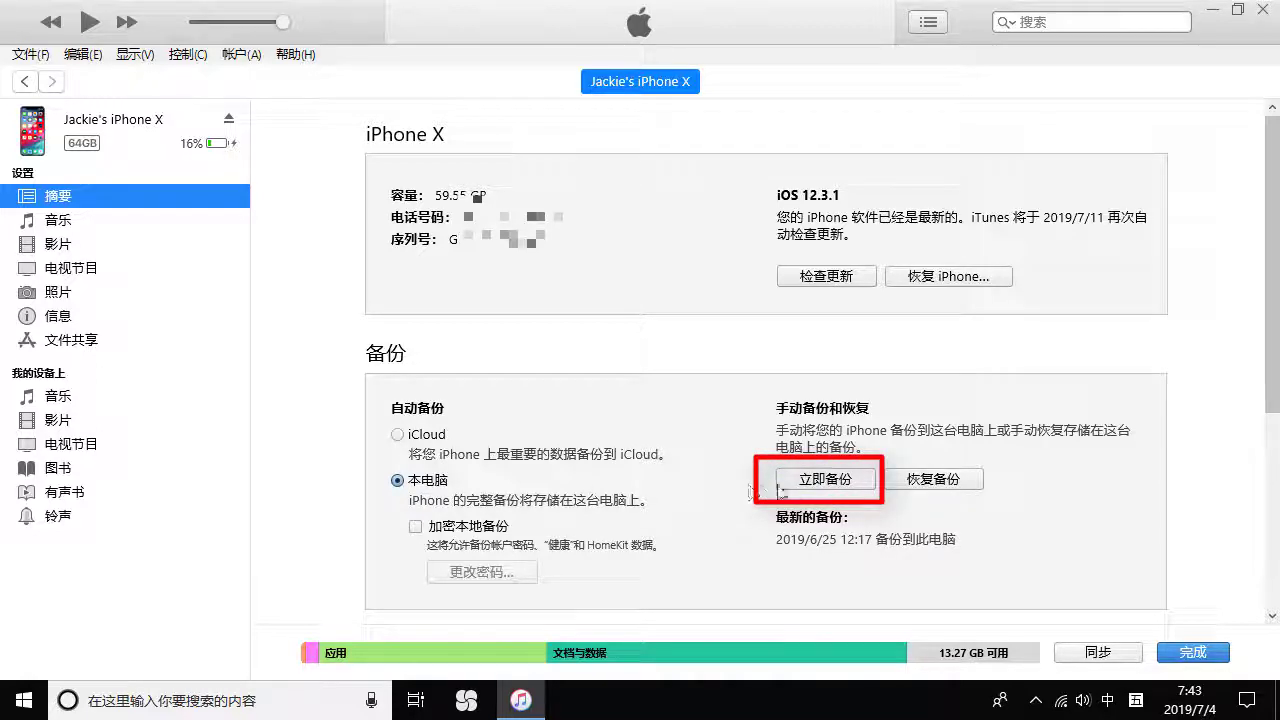
pyautogui.click(820, 488)
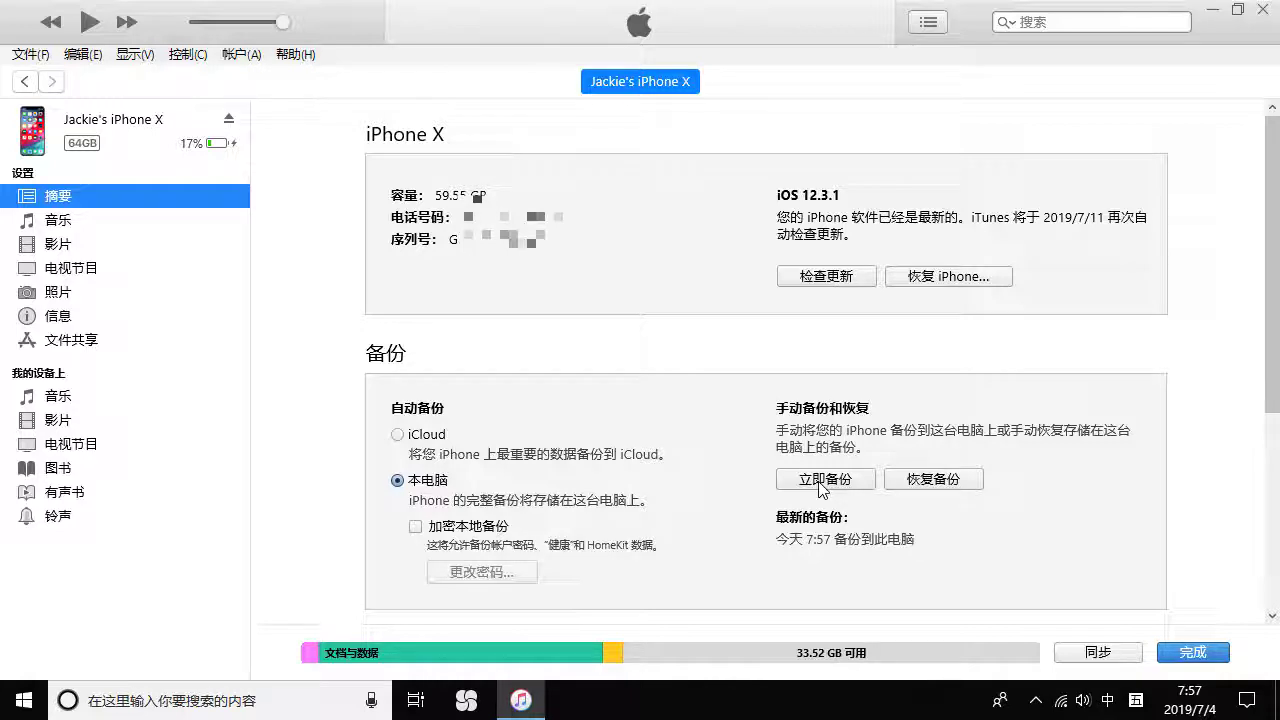
pyautogui.click(1265, 12)
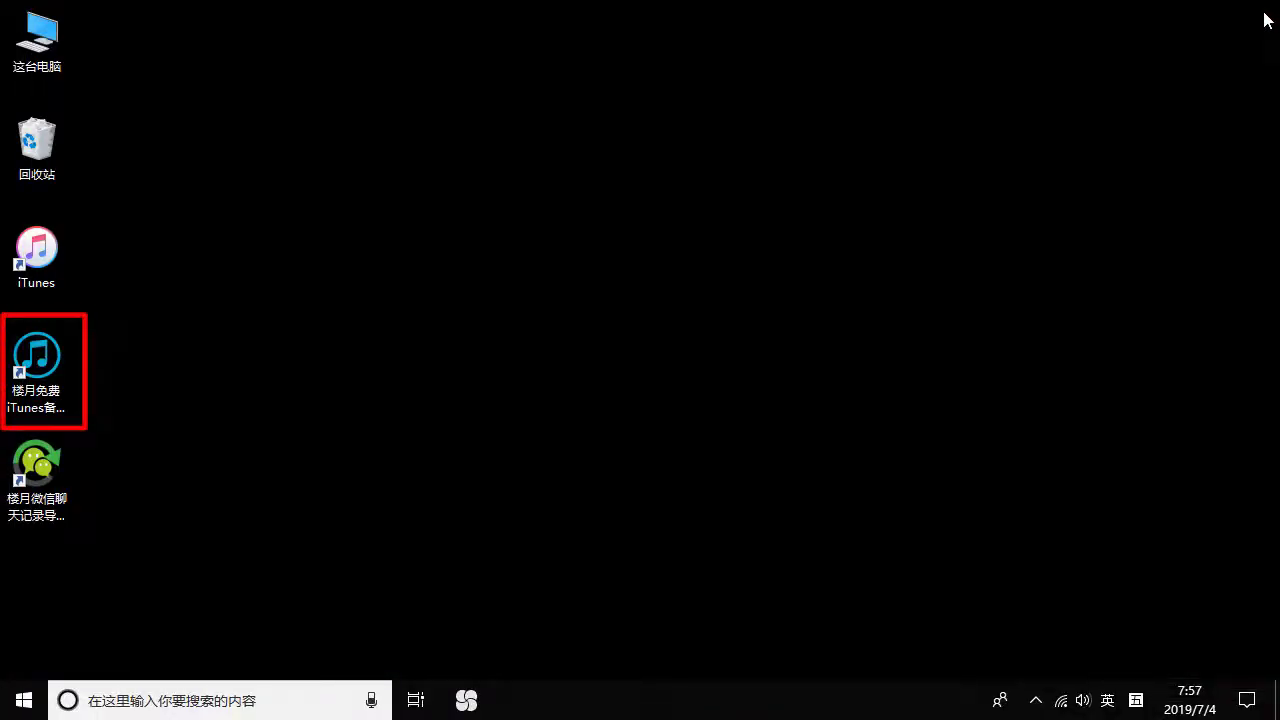
# Open the iPhone X backup in 楼月免费iTunes备份管理器 and go to its WeChat chat history (微信聊天记录) directory.
pyautogui.doubleClick(36, 360)
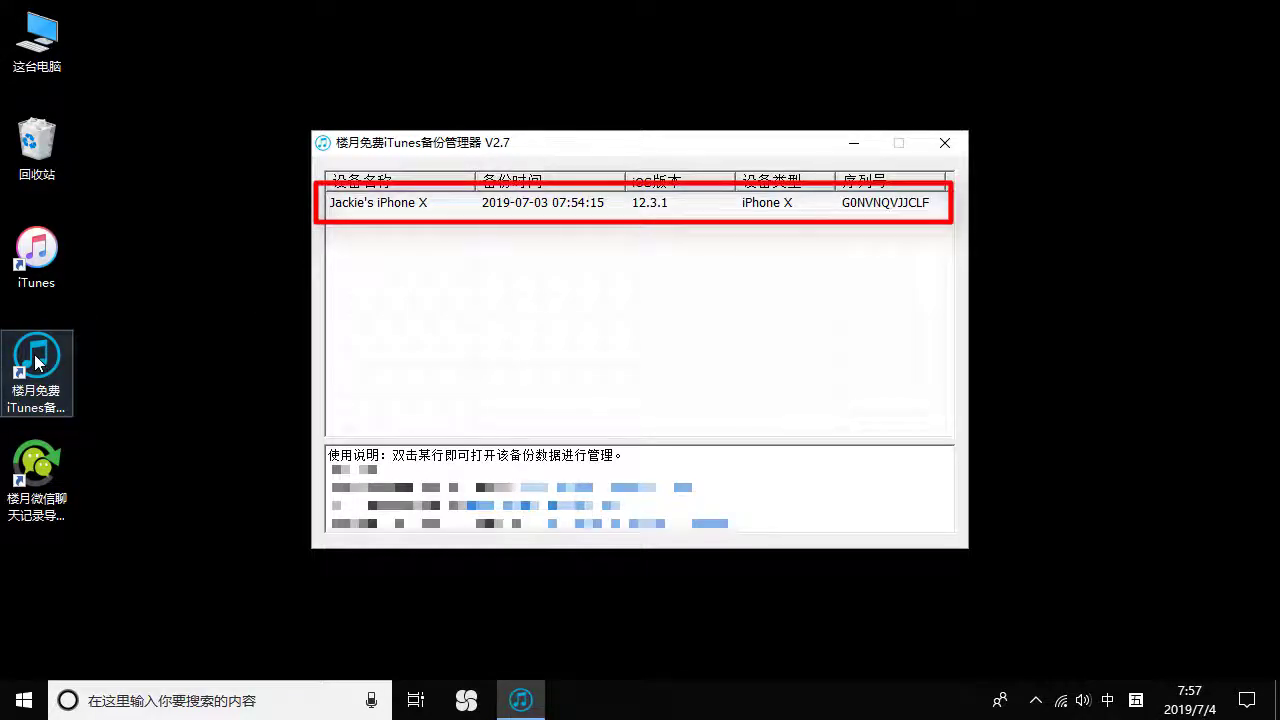
pyautogui.doubleClick(473, 205)
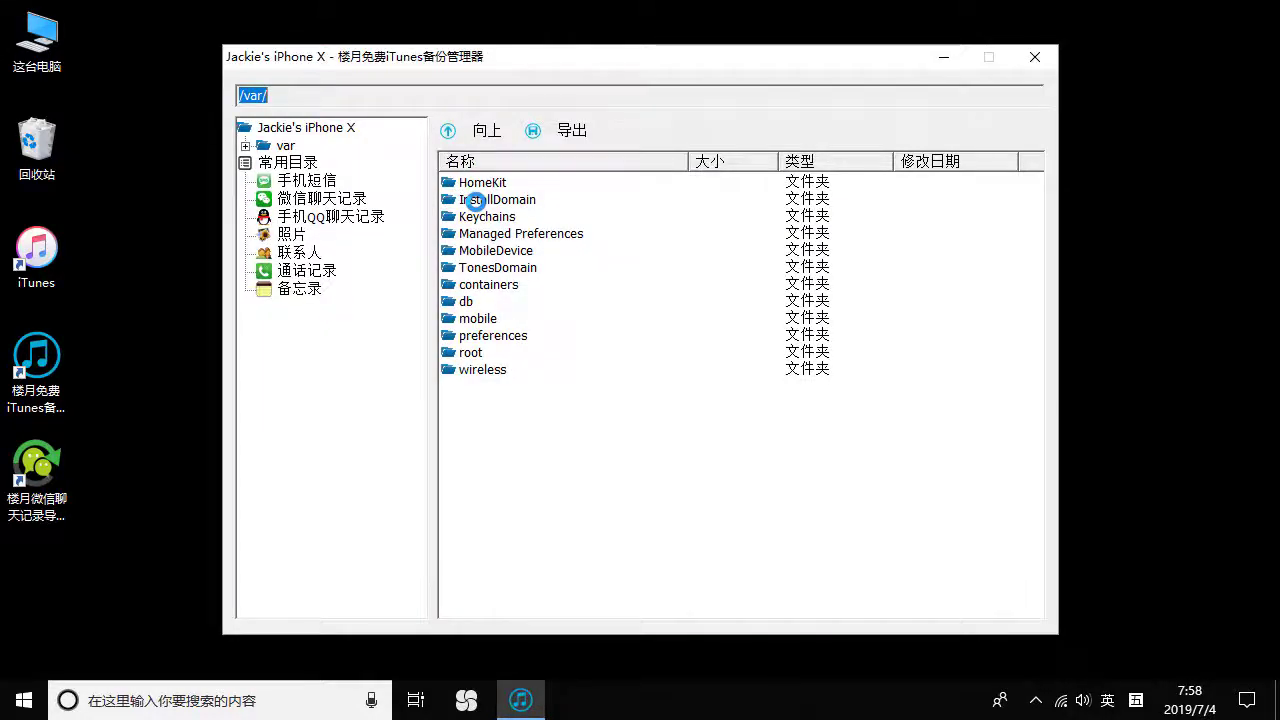
pyautogui.click(311, 199)
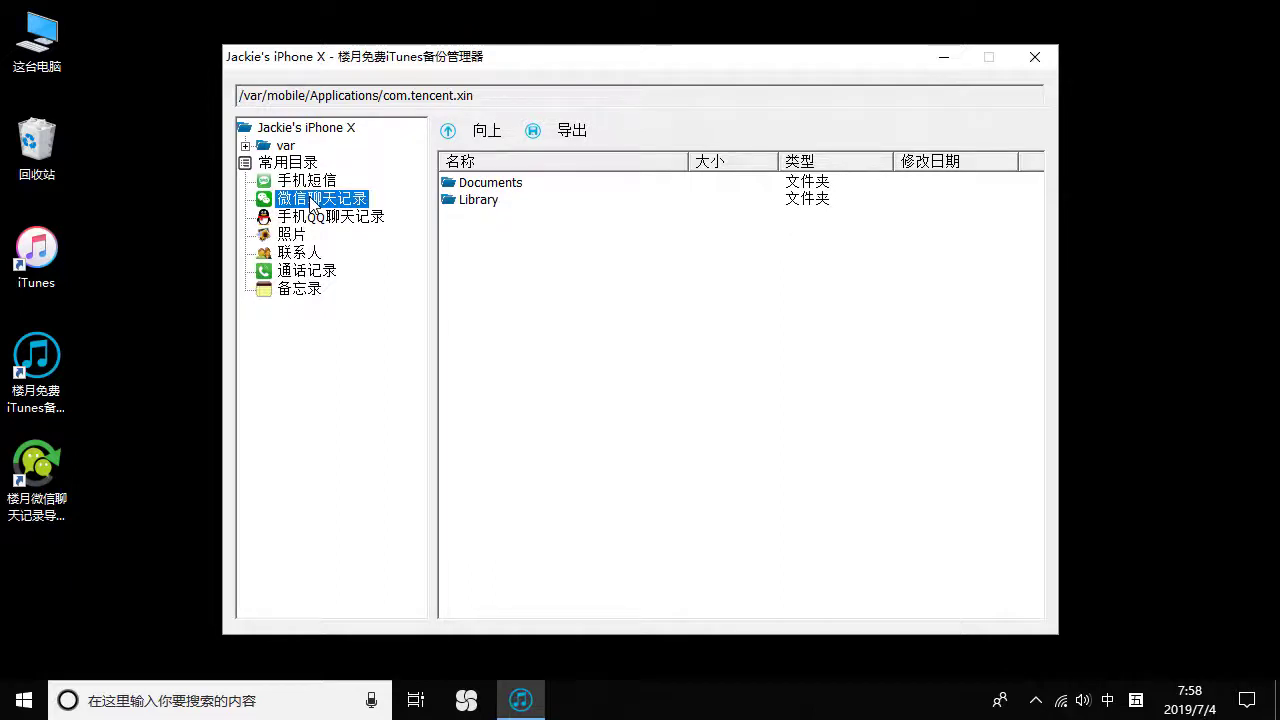
# Export the WeChat Documents folder from the backup to the Desktop and close the backup manager.
pyautogui.click(502, 186)
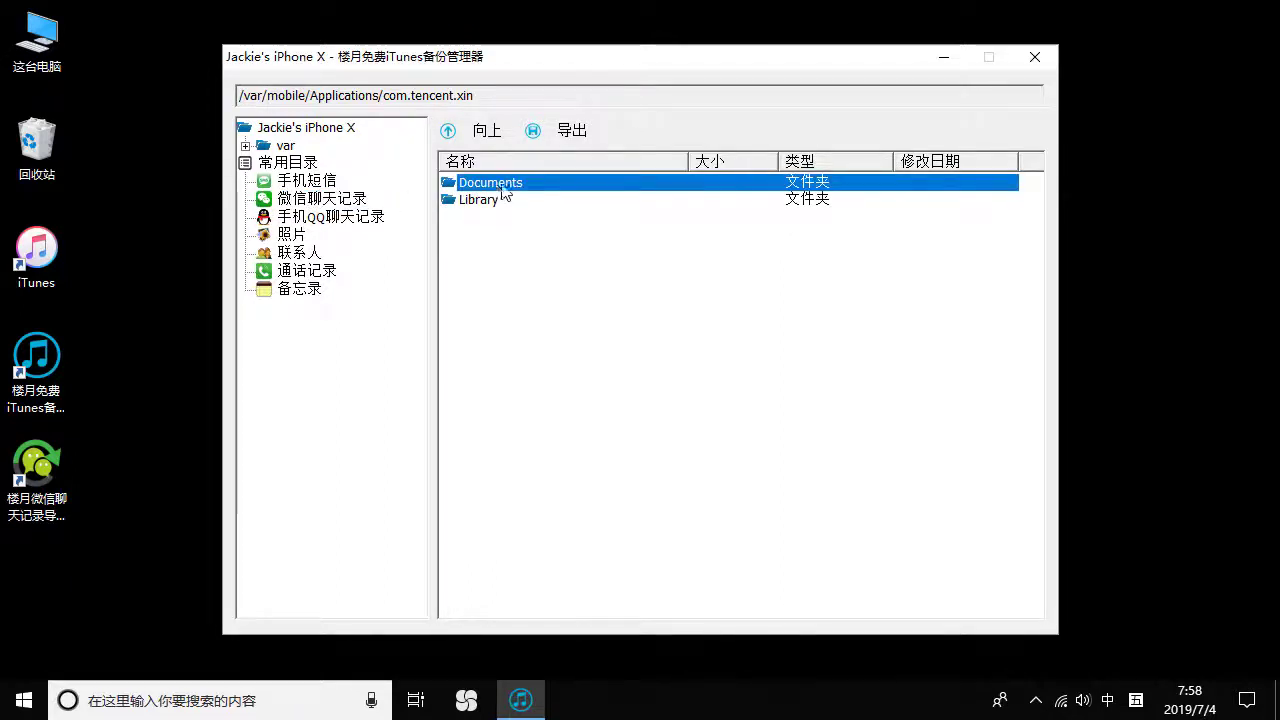
pyautogui.click(572, 130)
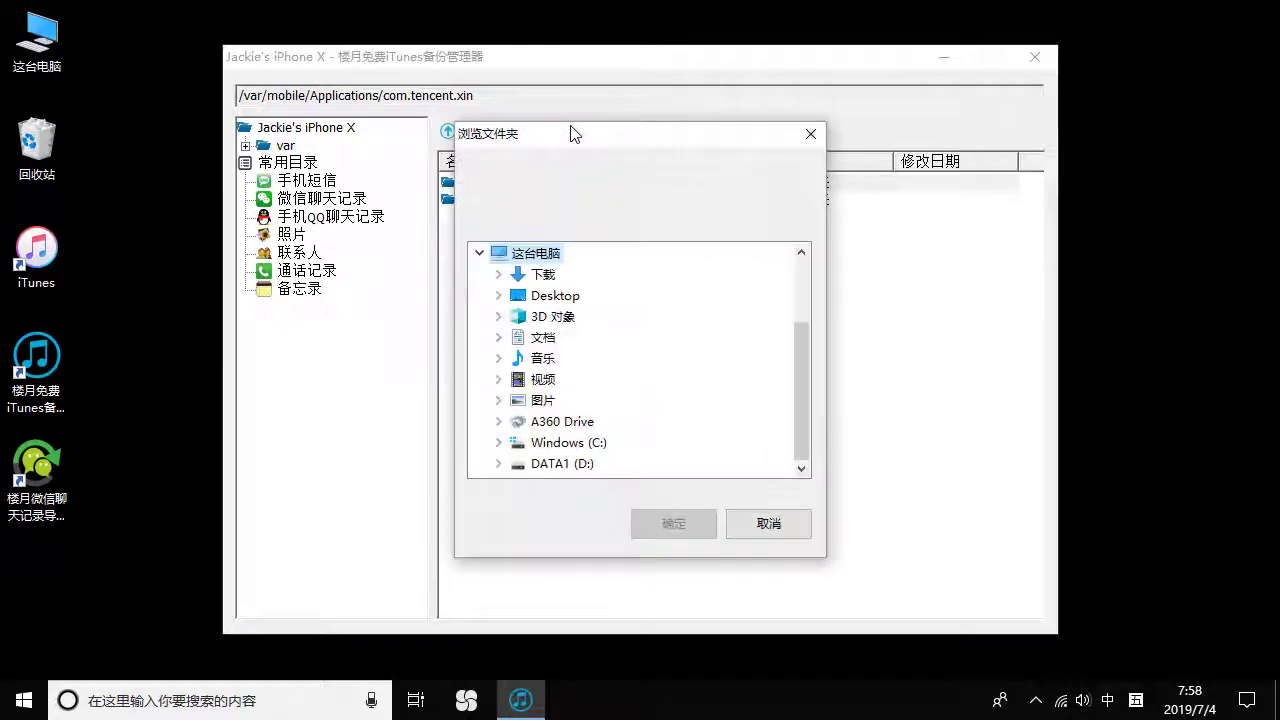
pyautogui.click(555, 296)
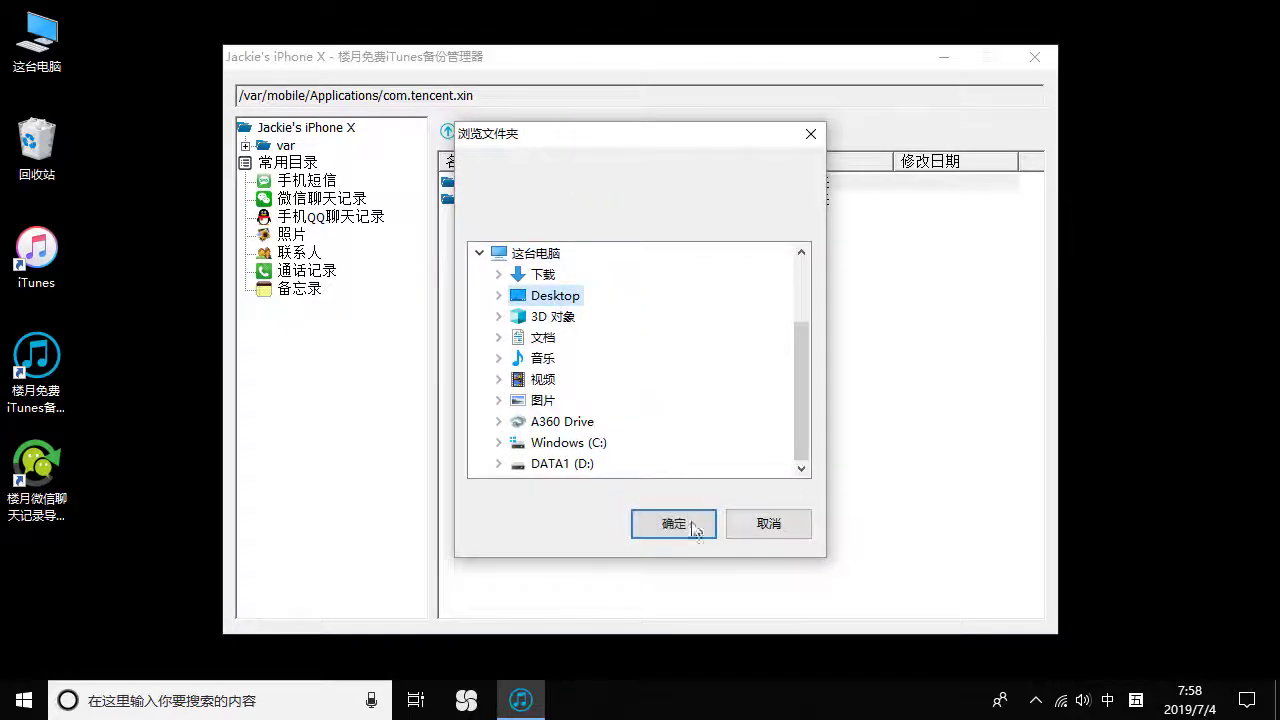
pyautogui.click(695, 530)
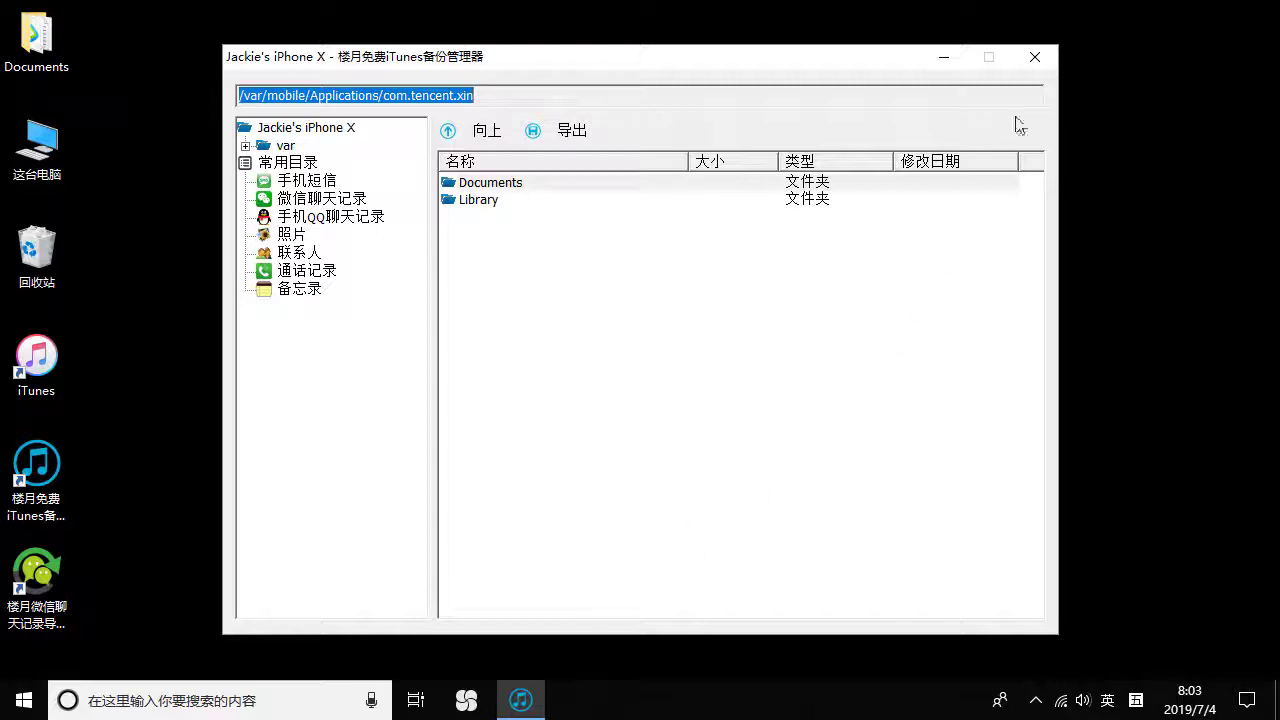
pyautogui.click(1035, 57)
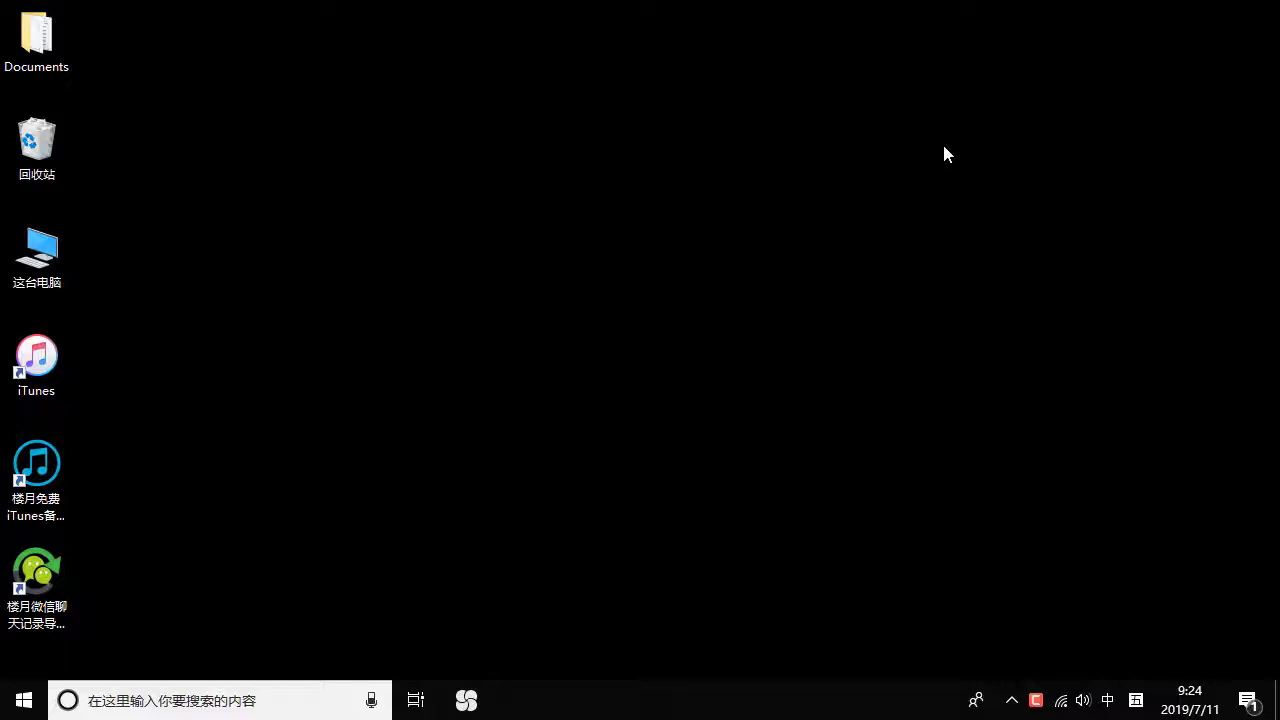
# Open 楼月微信聊天记录导出恢复助手 and set the data directory to the Documents folder on the Desktop.
pyautogui.doubleClick(42, 575)
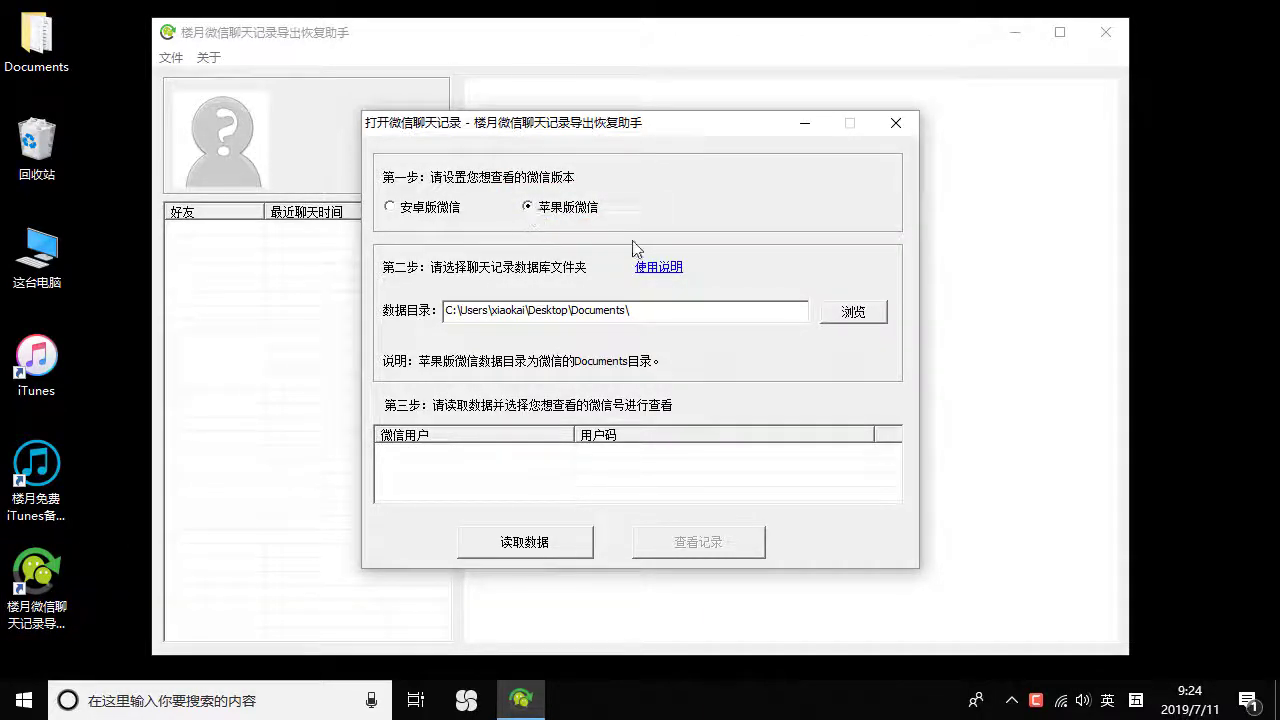
pyautogui.click(846, 314)
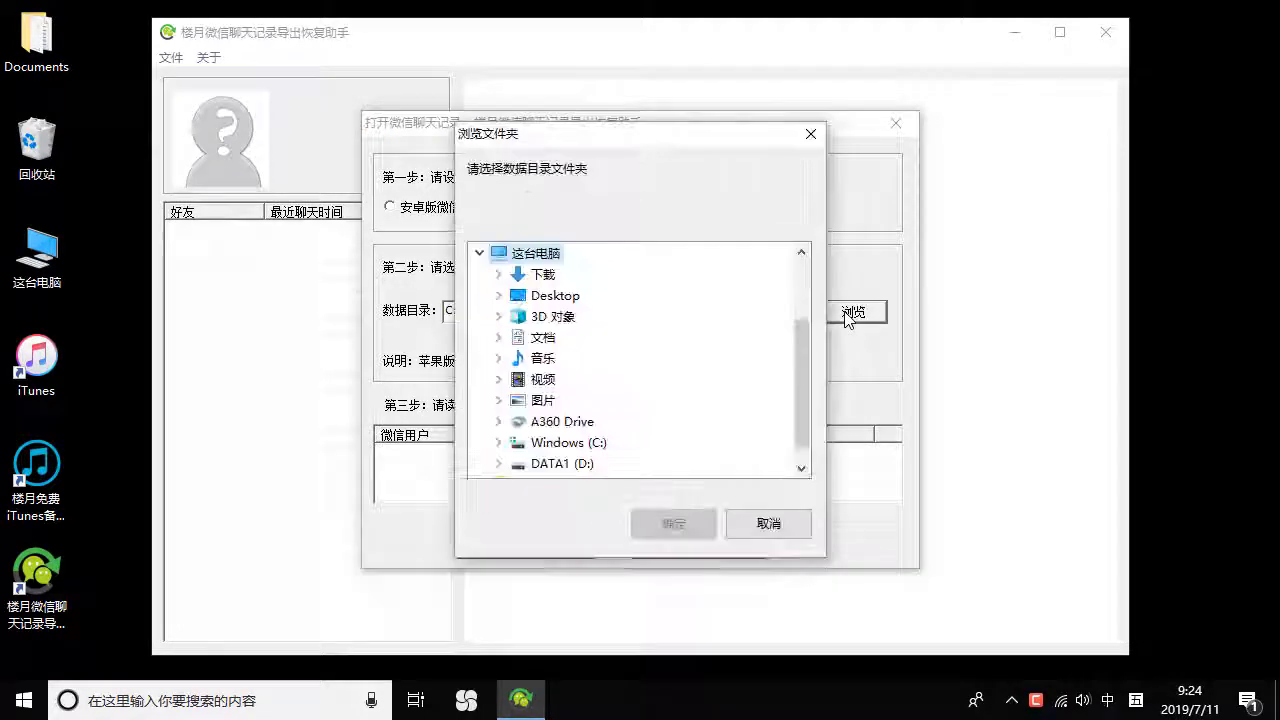
pyautogui.click(499, 296)
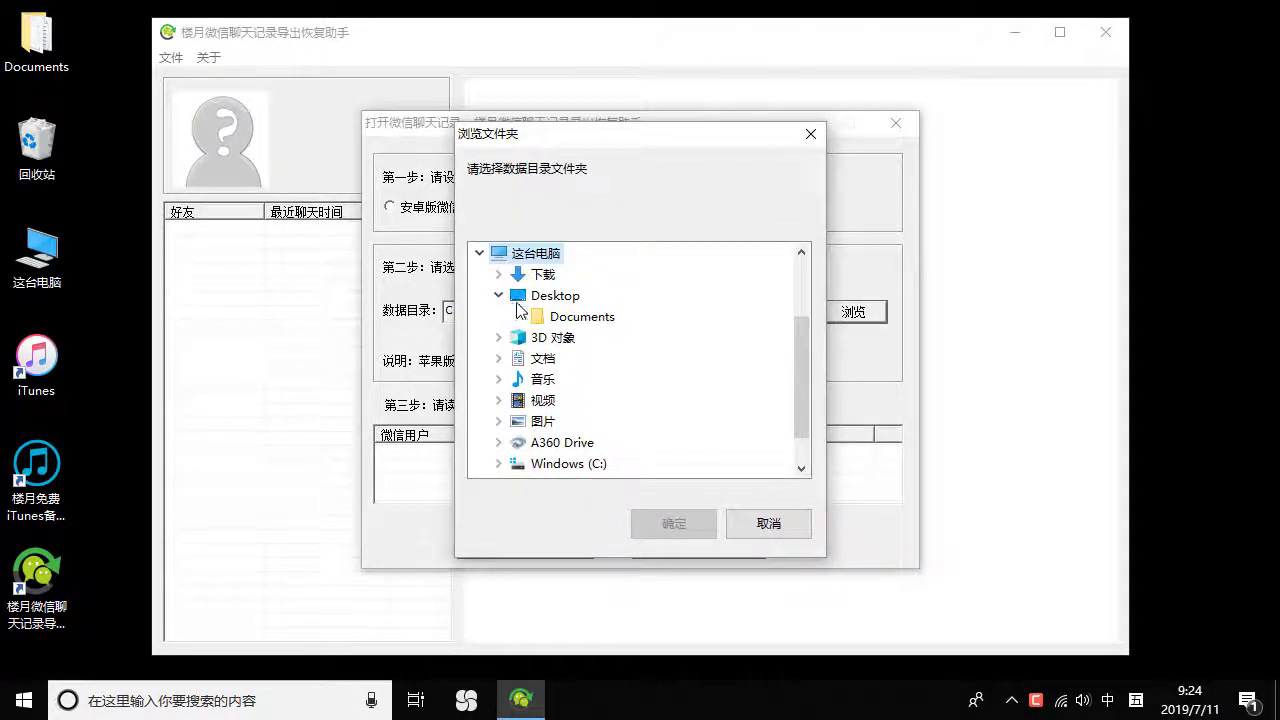
pyautogui.click(570, 317)
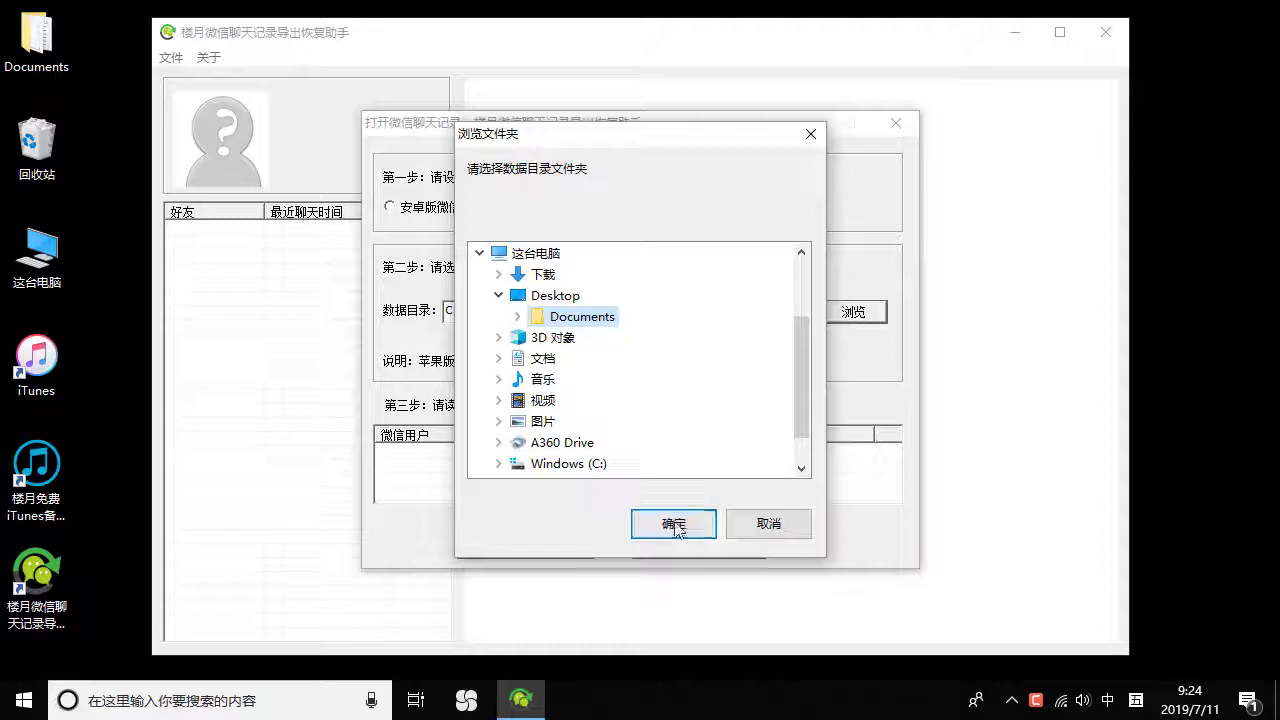
pyautogui.click(674, 521)
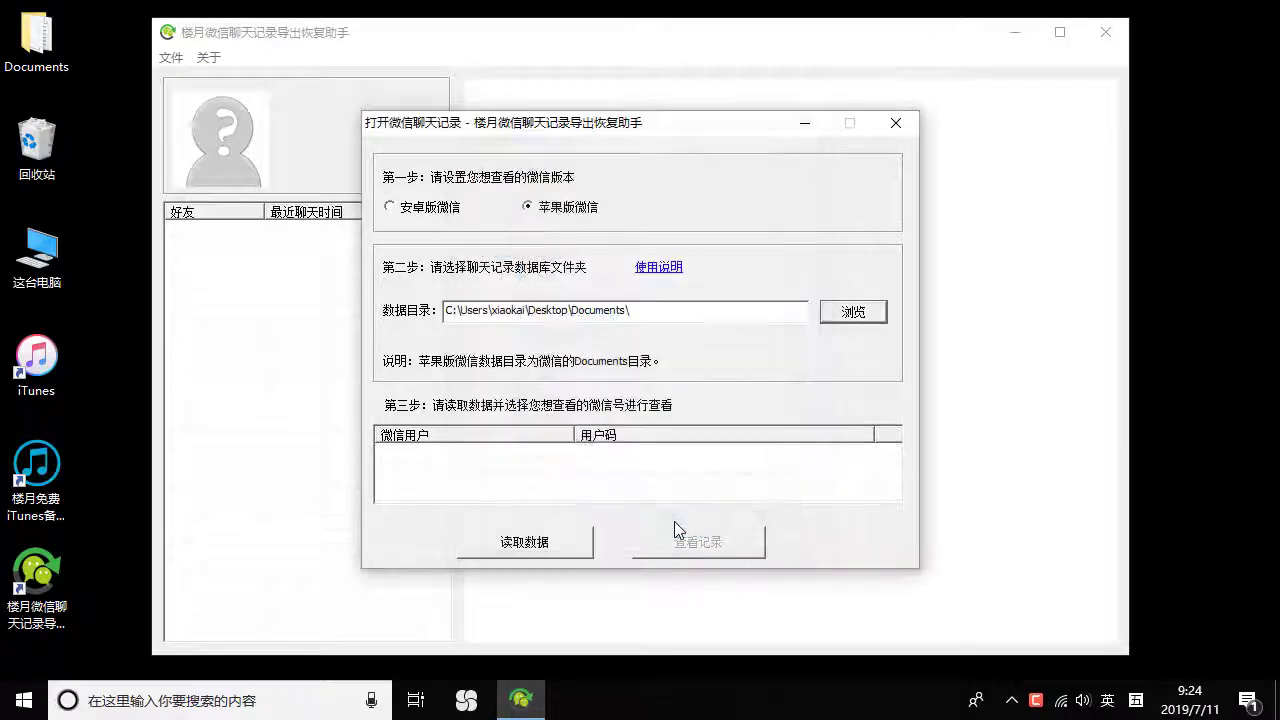
# Read the WeChat data and open the chat records of the first listed WeChat account.
pyautogui.click(531, 543)
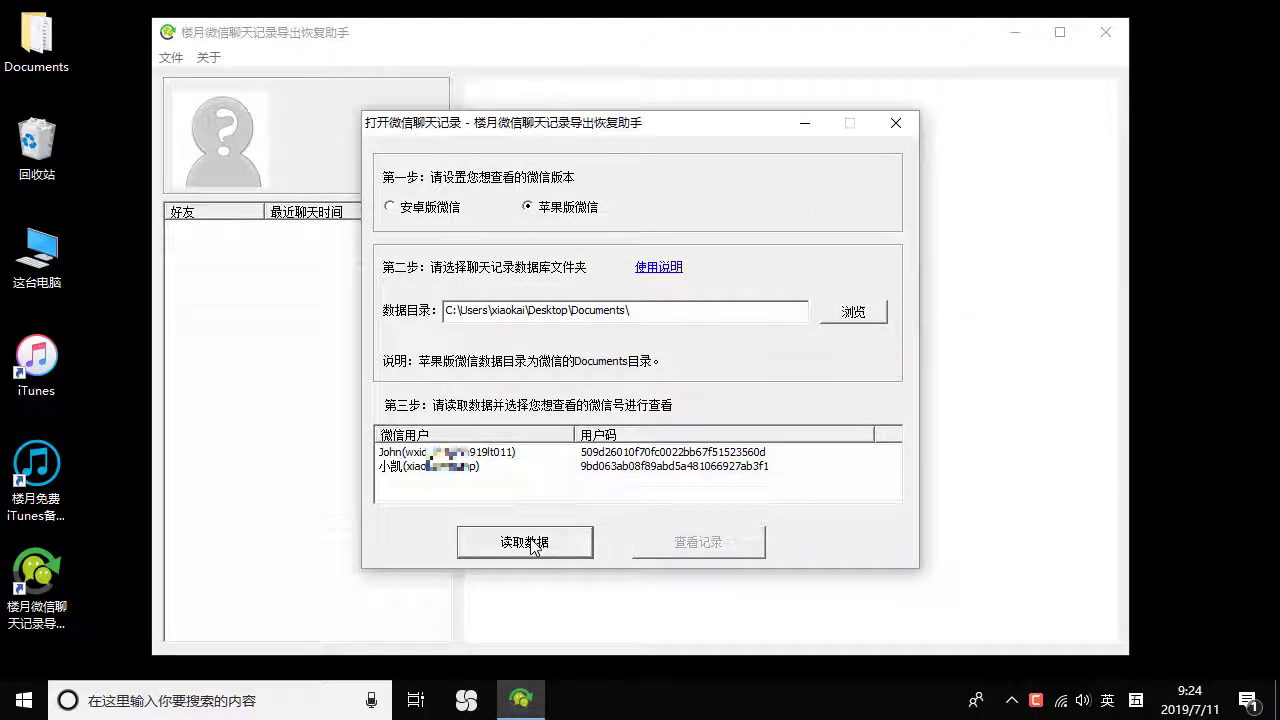
pyautogui.click(585, 453)
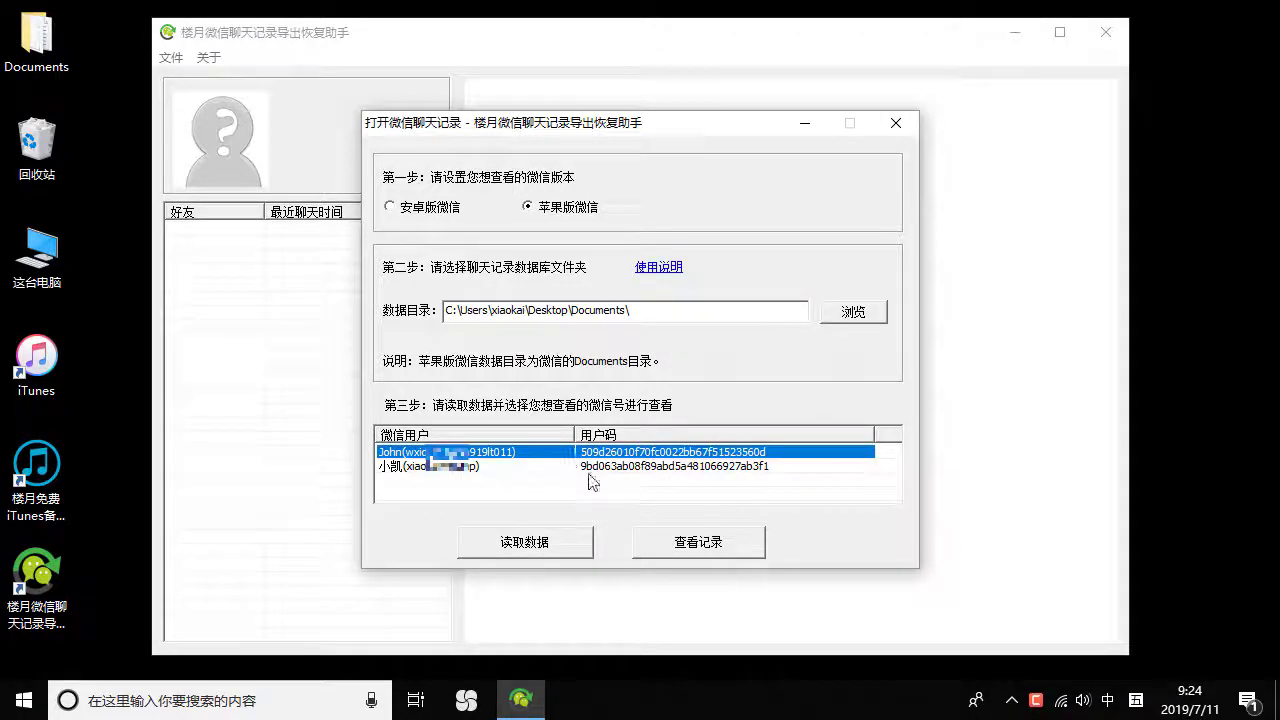
pyautogui.click(660, 541)
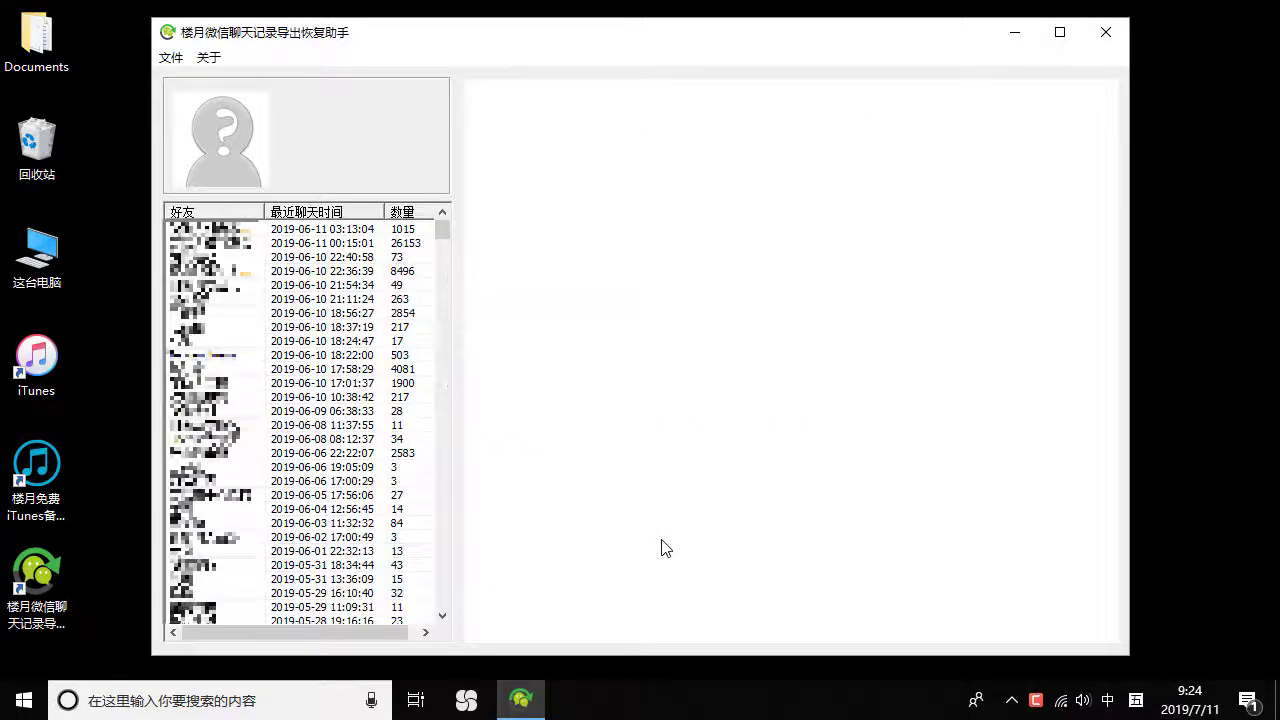
pyautogui.click(268, 342)
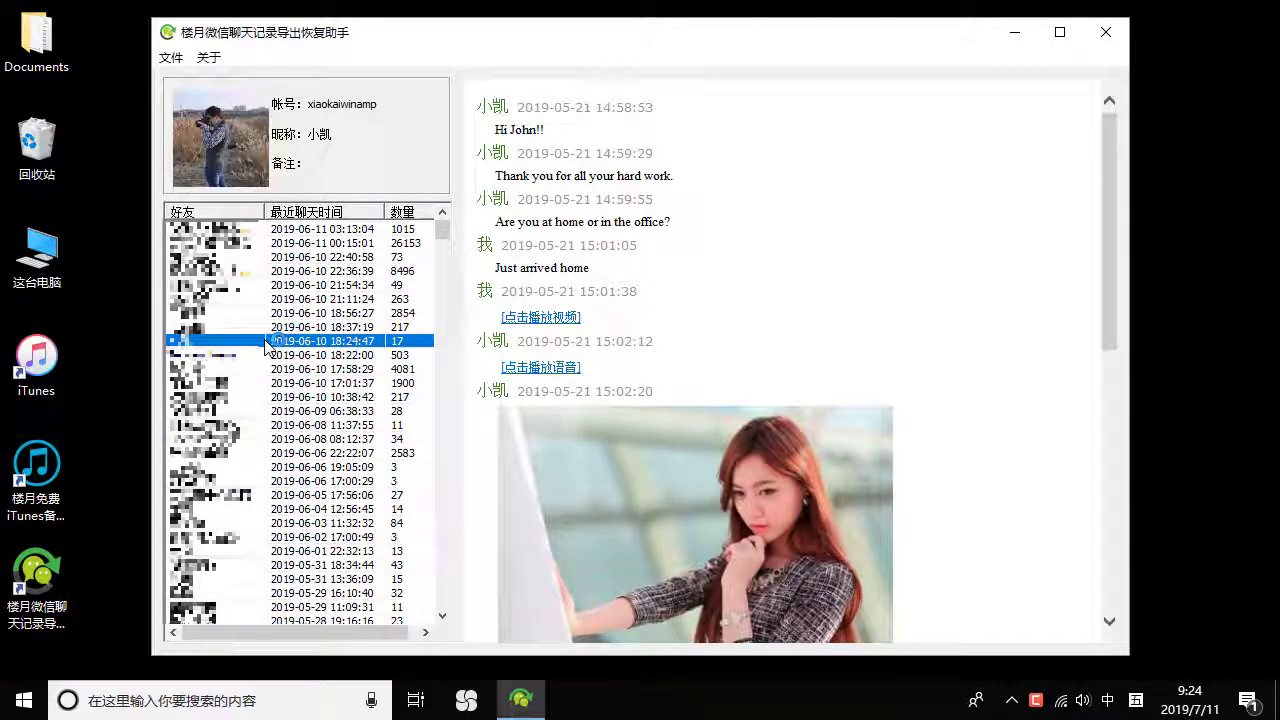
pyautogui.click(672, 365)
pyautogui.scroll(-3, 672, 362)
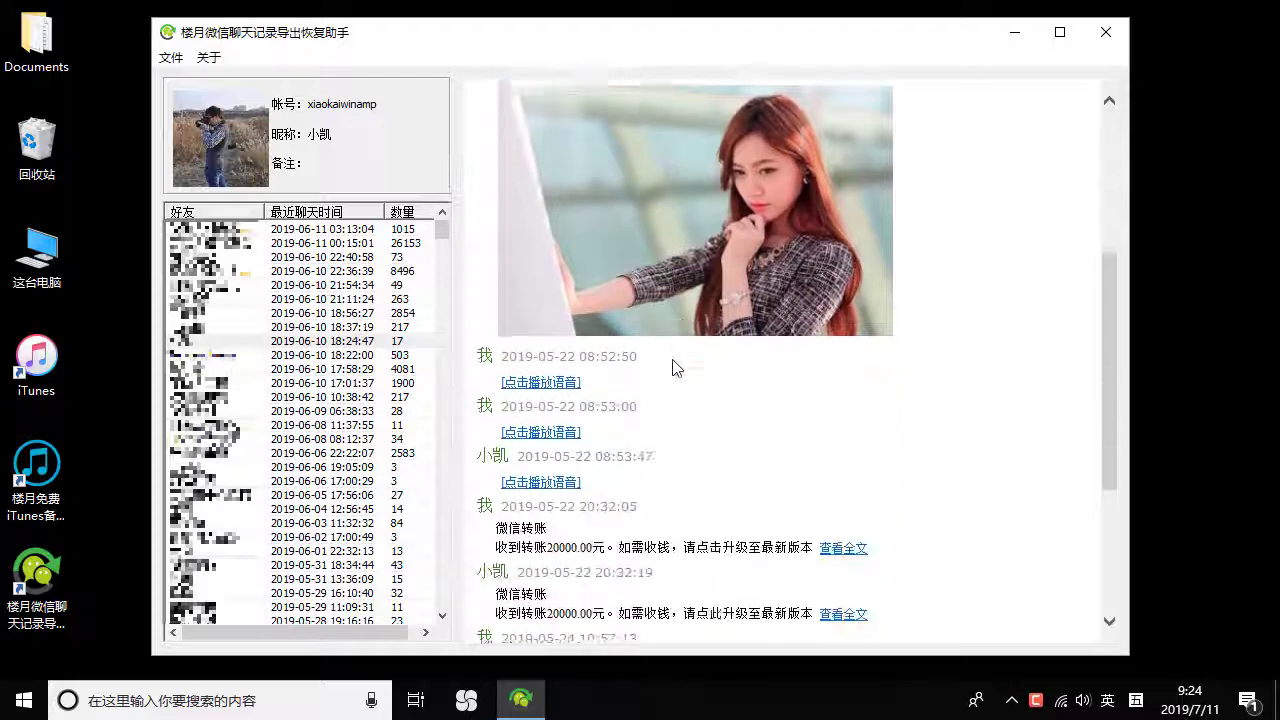
pyautogui.click(569, 366)
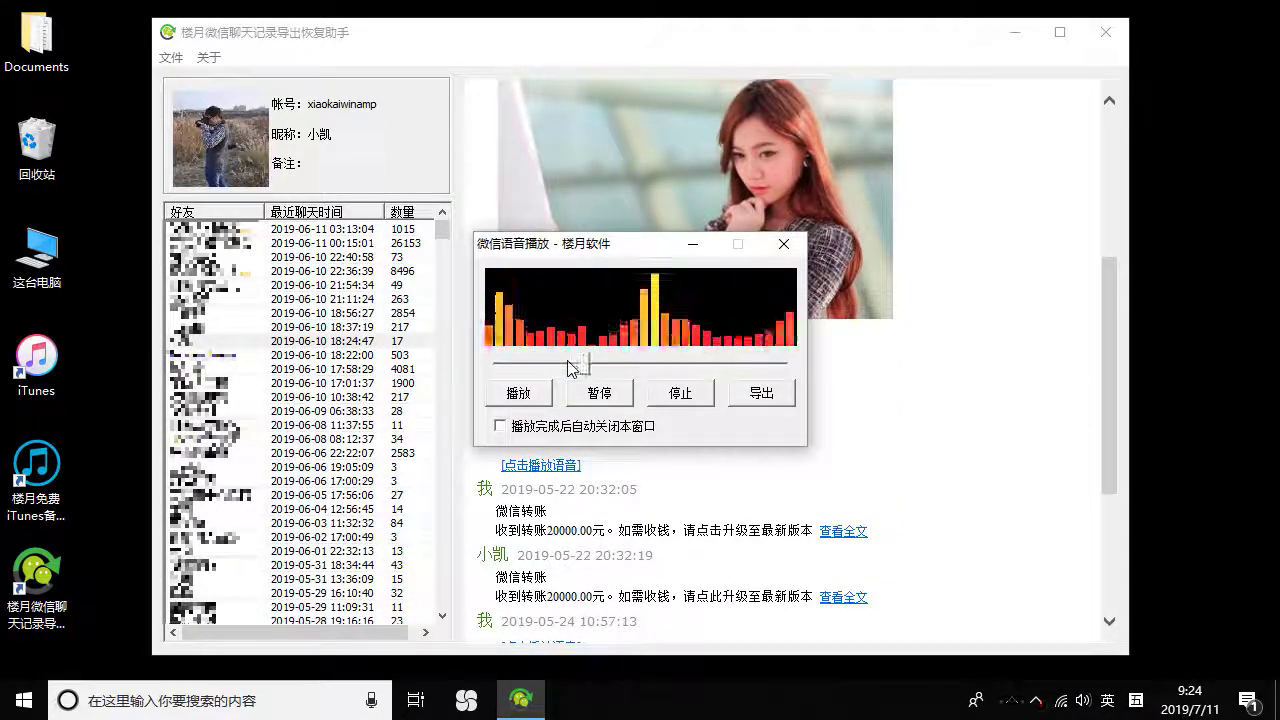
# Export the voice message to the Desktop as 1.wav and close the voice player.
pyautogui.click(757, 399)
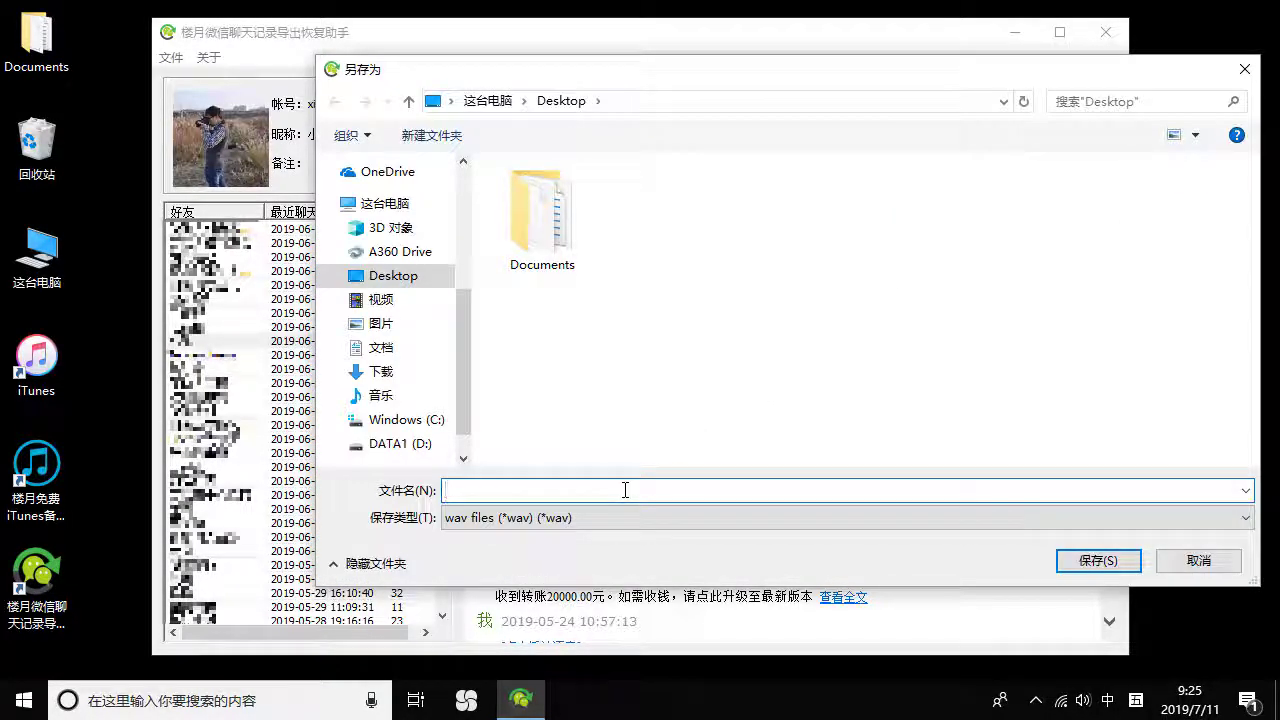
pyautogui.click(1073, 566)
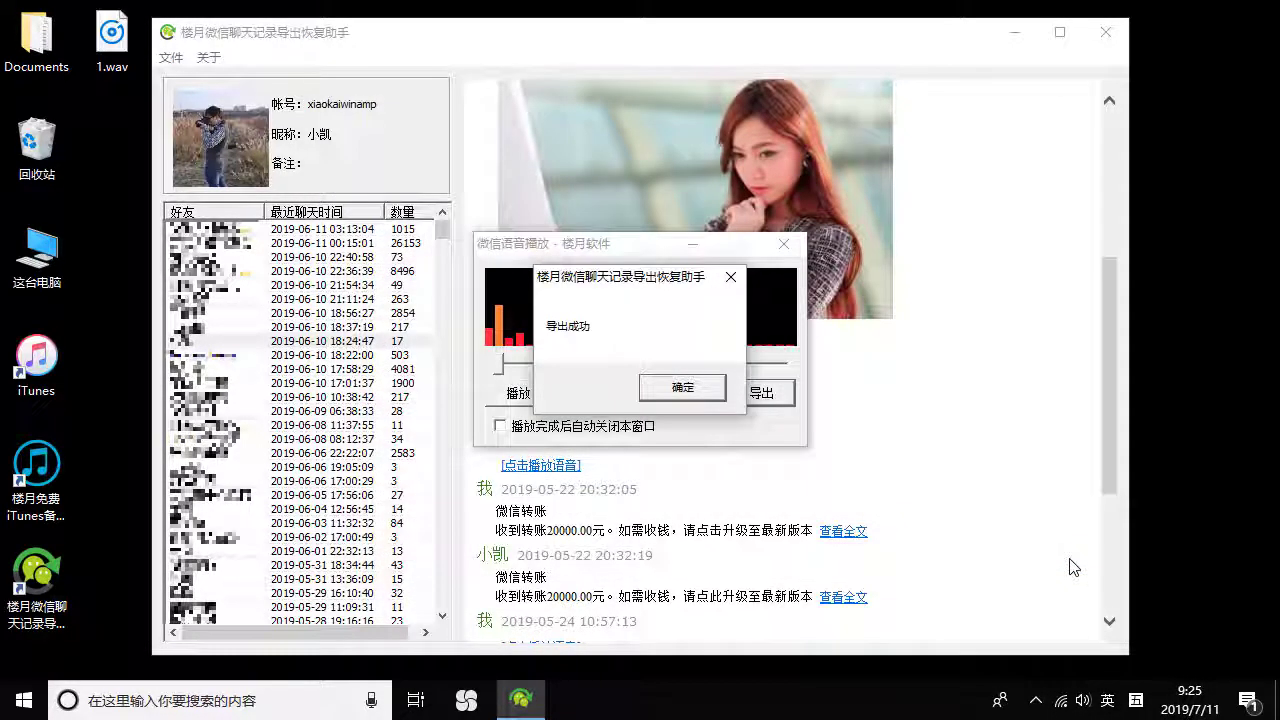
pyautogui.click(684, 390)
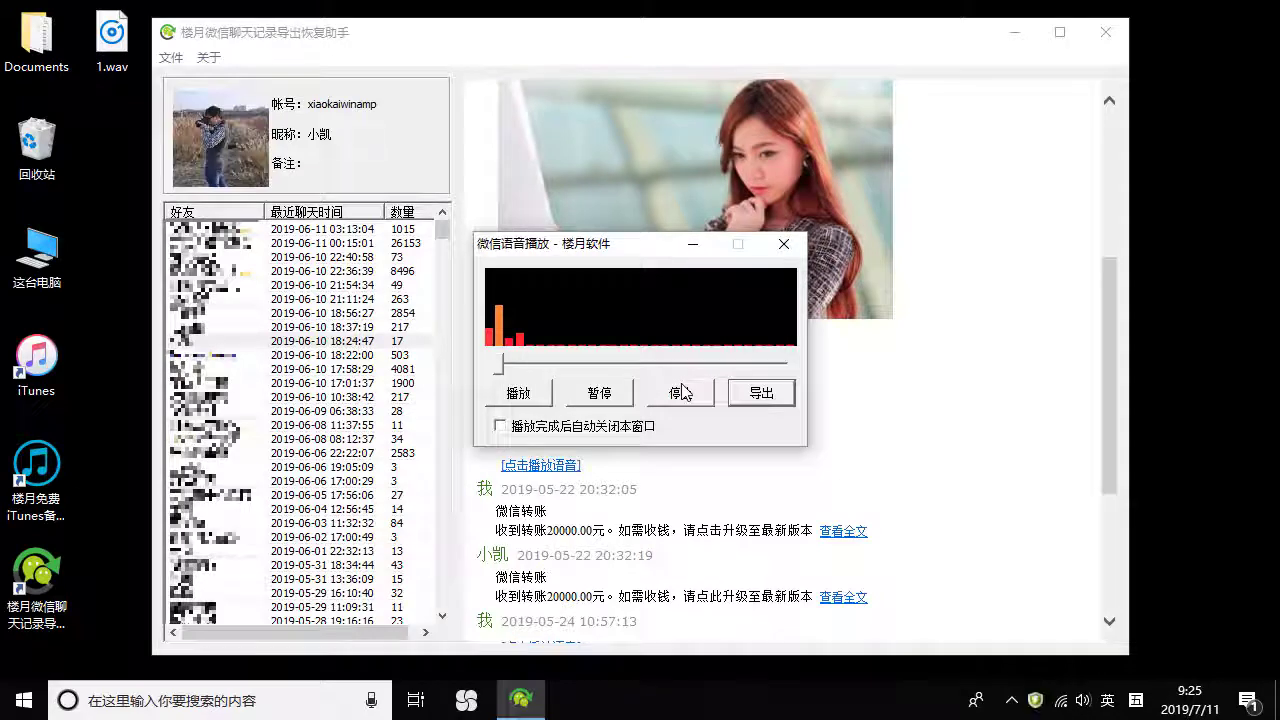
pyautogui.click(785, 244)
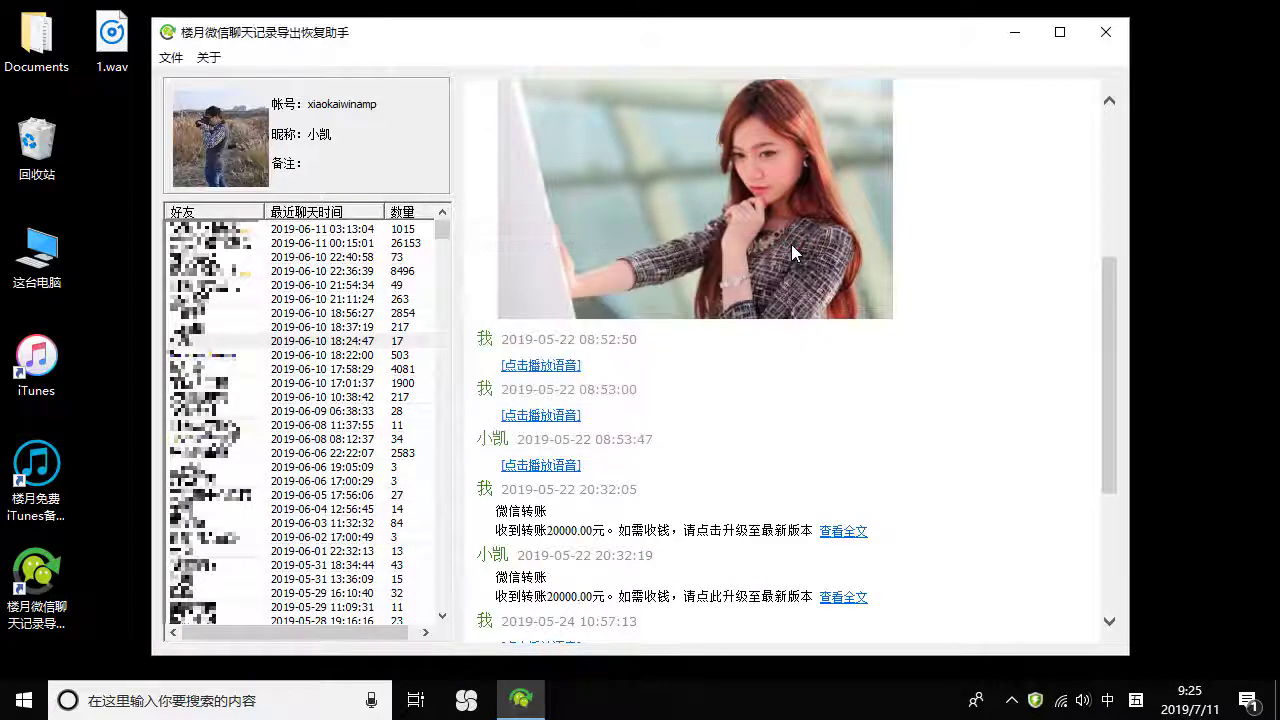
# Minimize the chat export tool, play 1.wav from the Desktop in Windows Media Player, and close the player.
pyautogui.click(1015, 33)
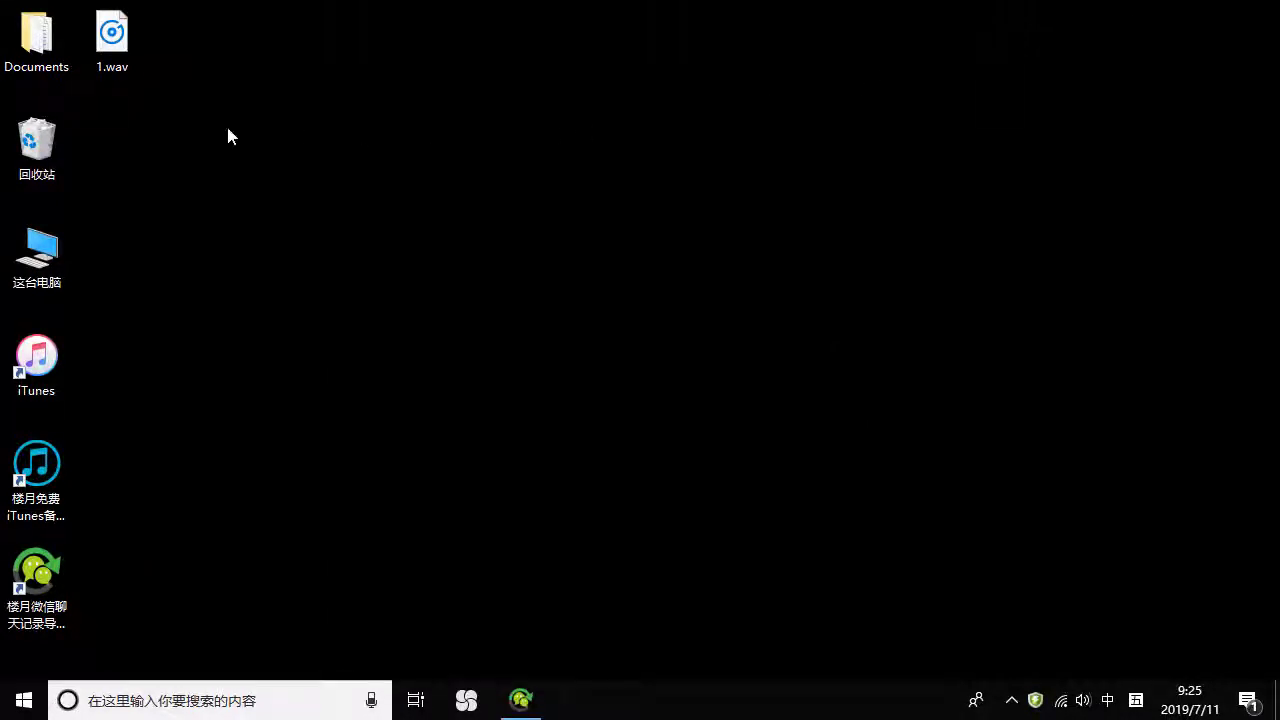
pyautogui.rightClick(119, 41)
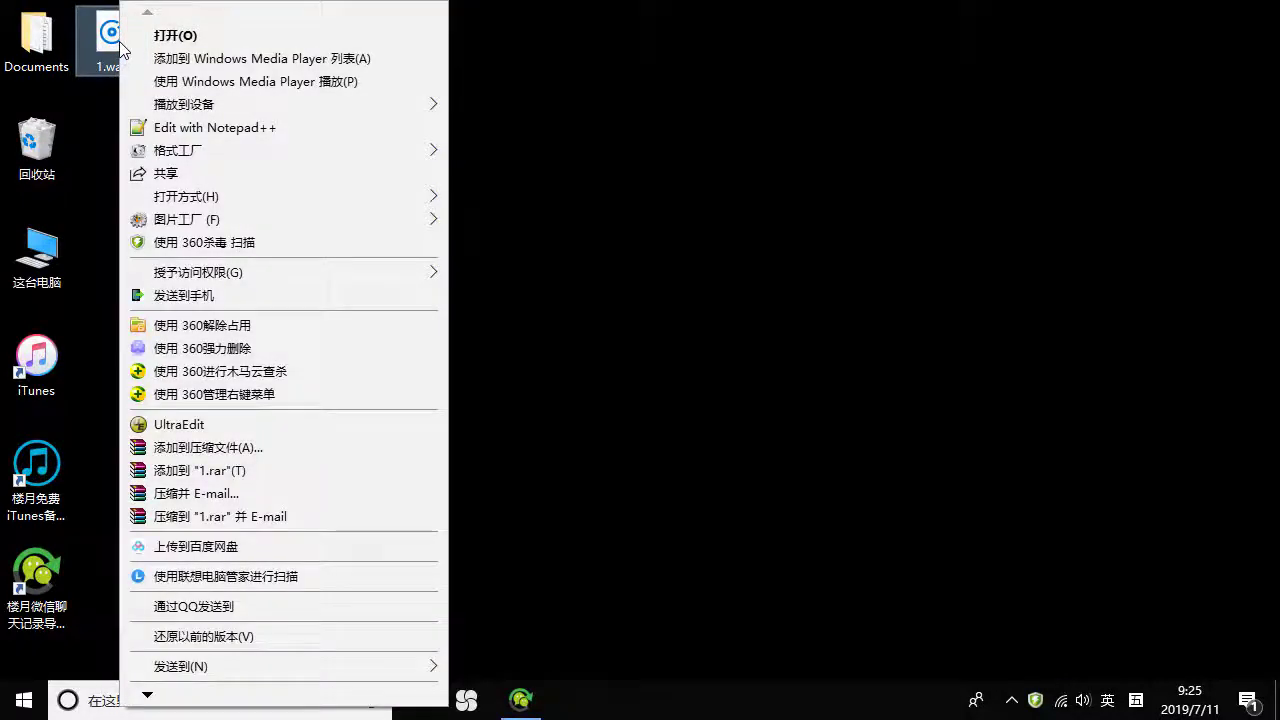
pyautogui.click(244, 84)
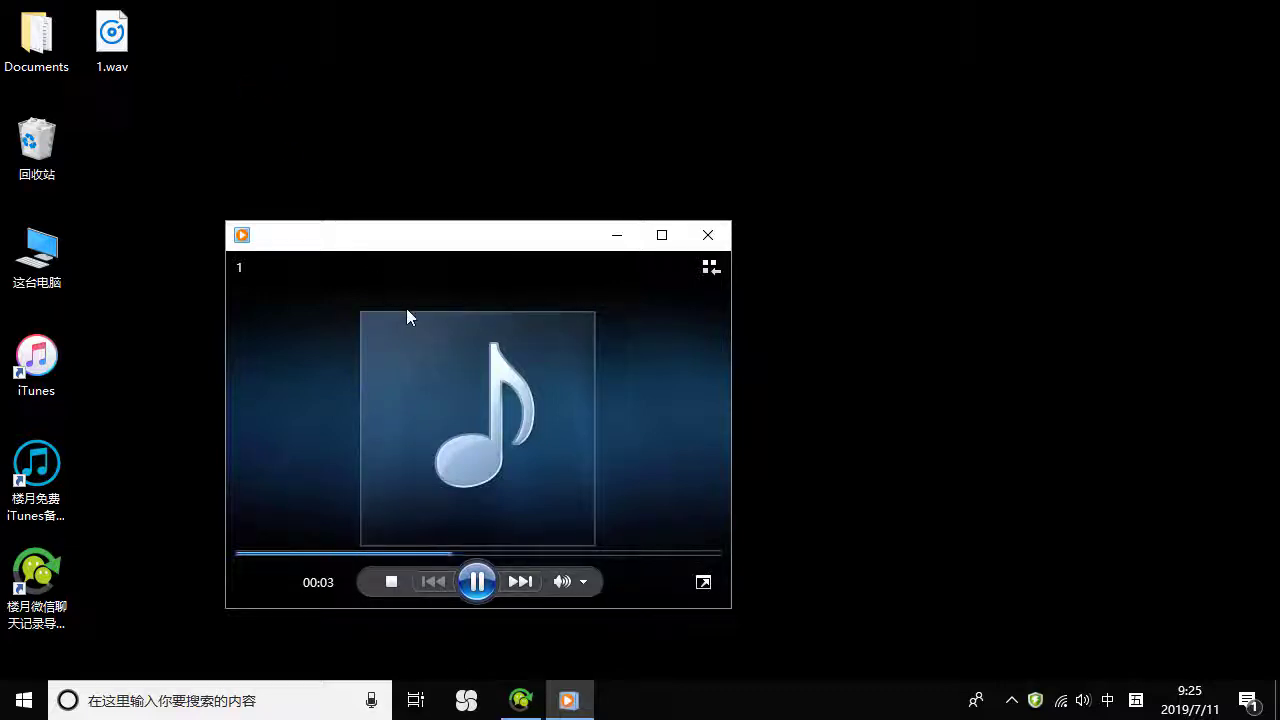
pyautogui.click(708, 235)
# Switch back to the WeChat export tool, export only the 17-message contact's chat records to the Desktop, and close the tool.
pyautogui.click(522, 699)
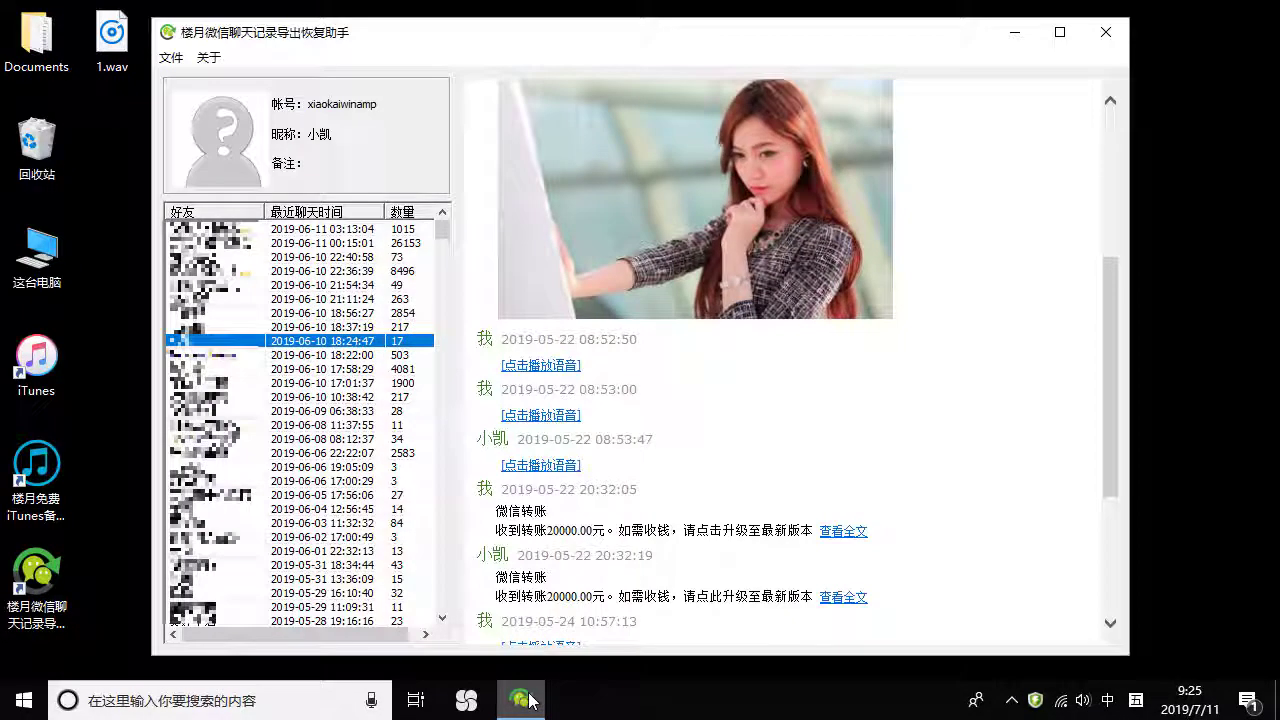
pyautogui.click(172, 59)
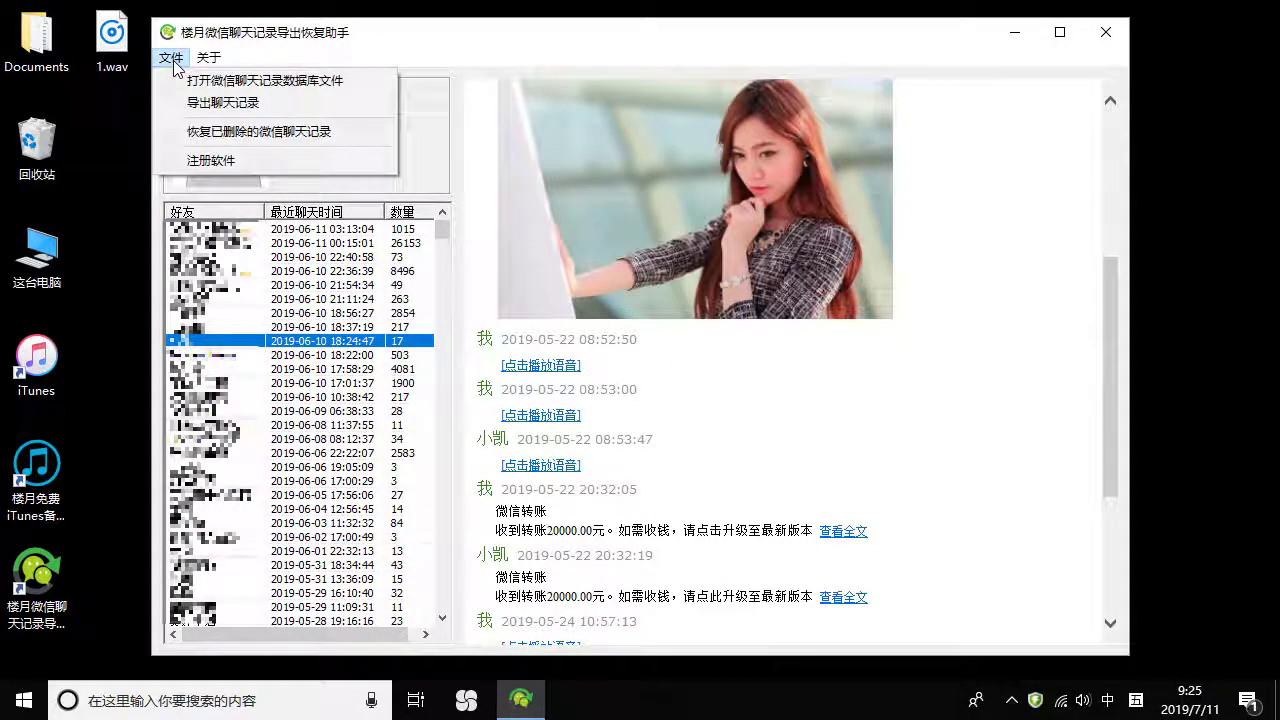
pyautogui.click(195, 103)
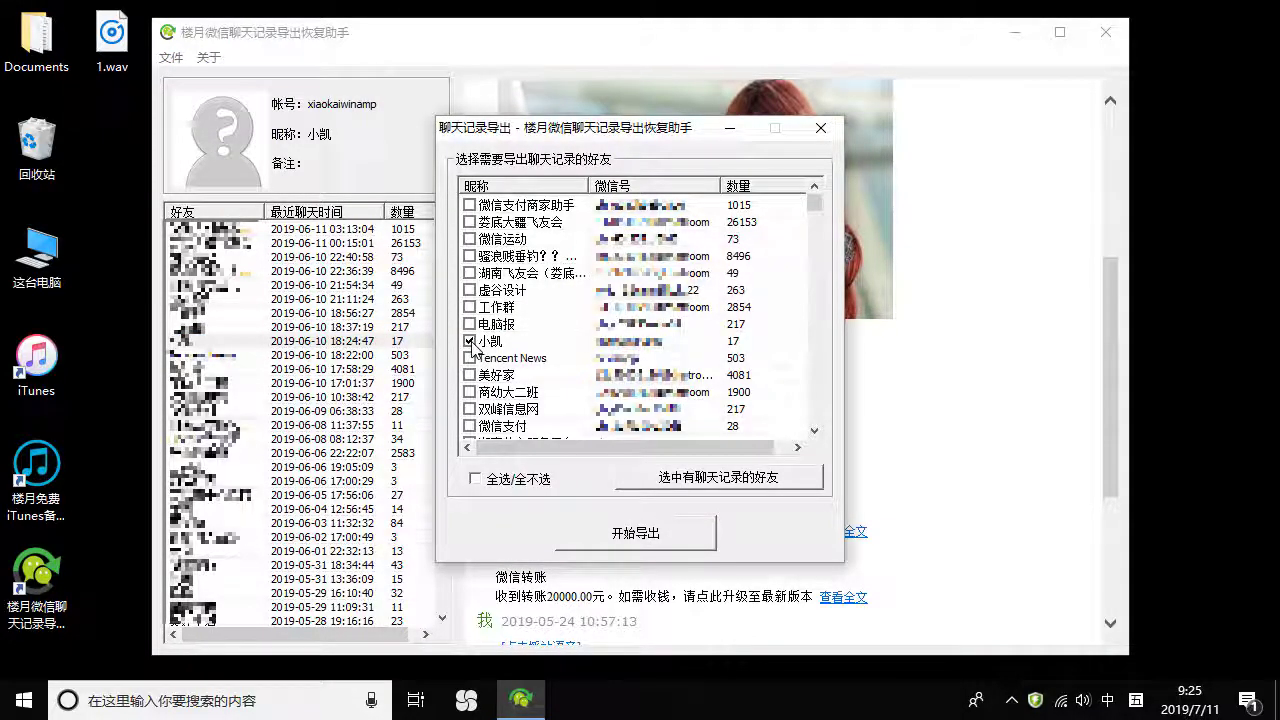
pyautogui.click(604, 544)
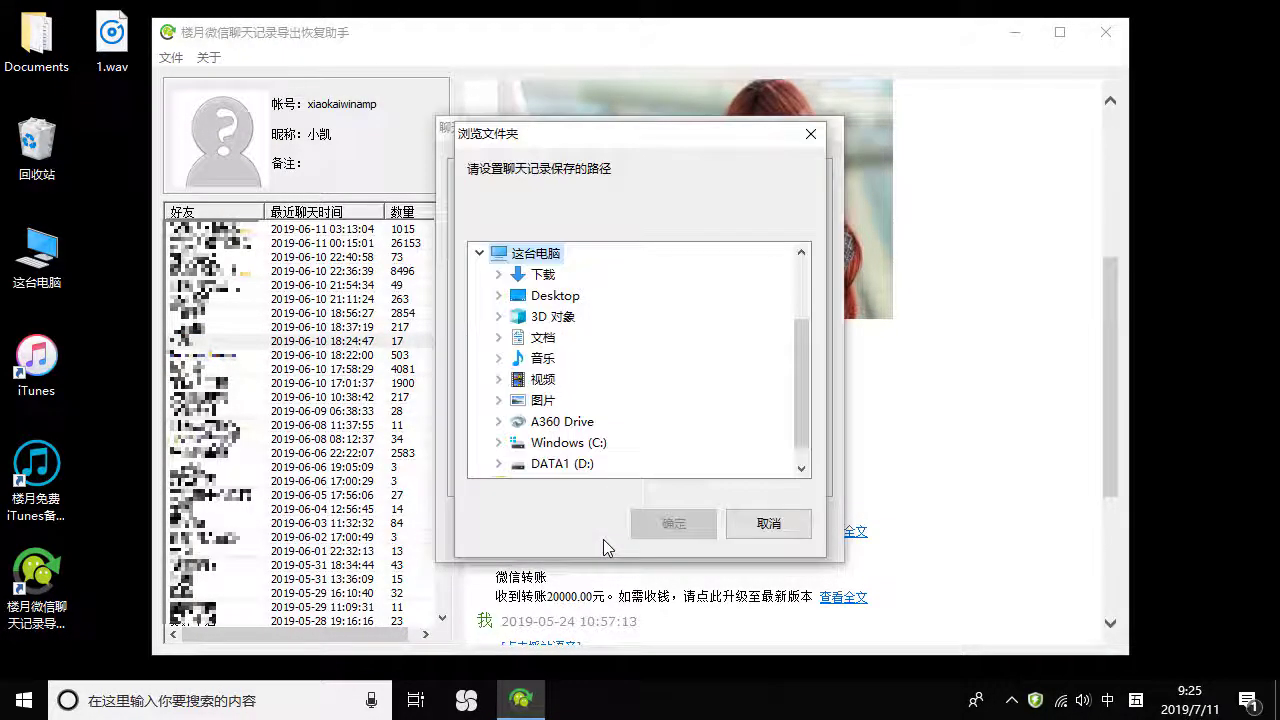
pyautogui.click(555, 296)
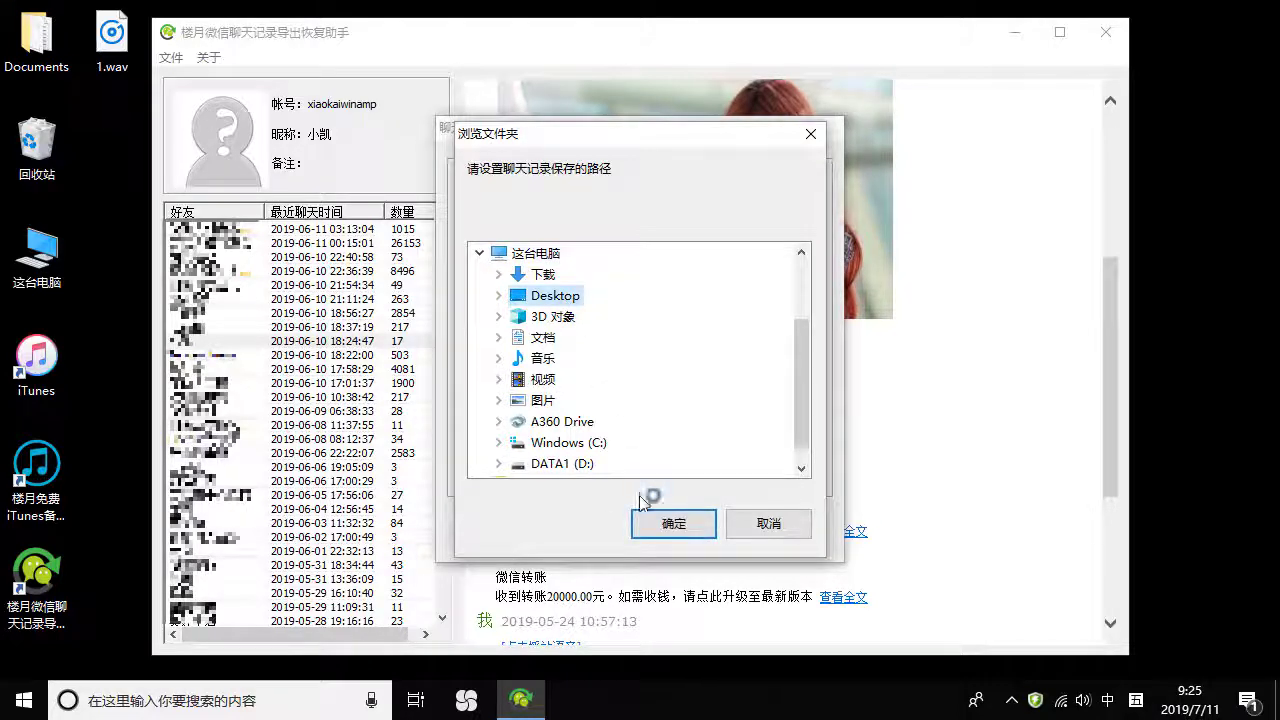
pyautogui.click(670, 523)
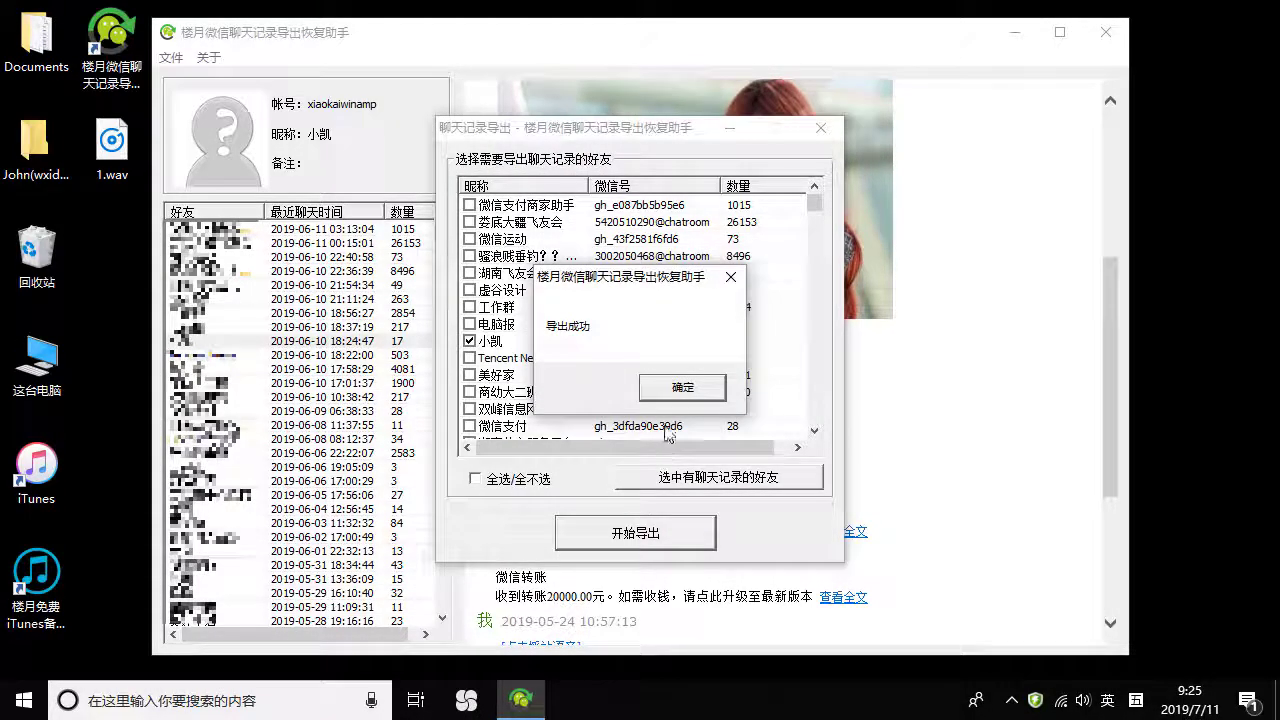
pyautogui.click(678, 387)
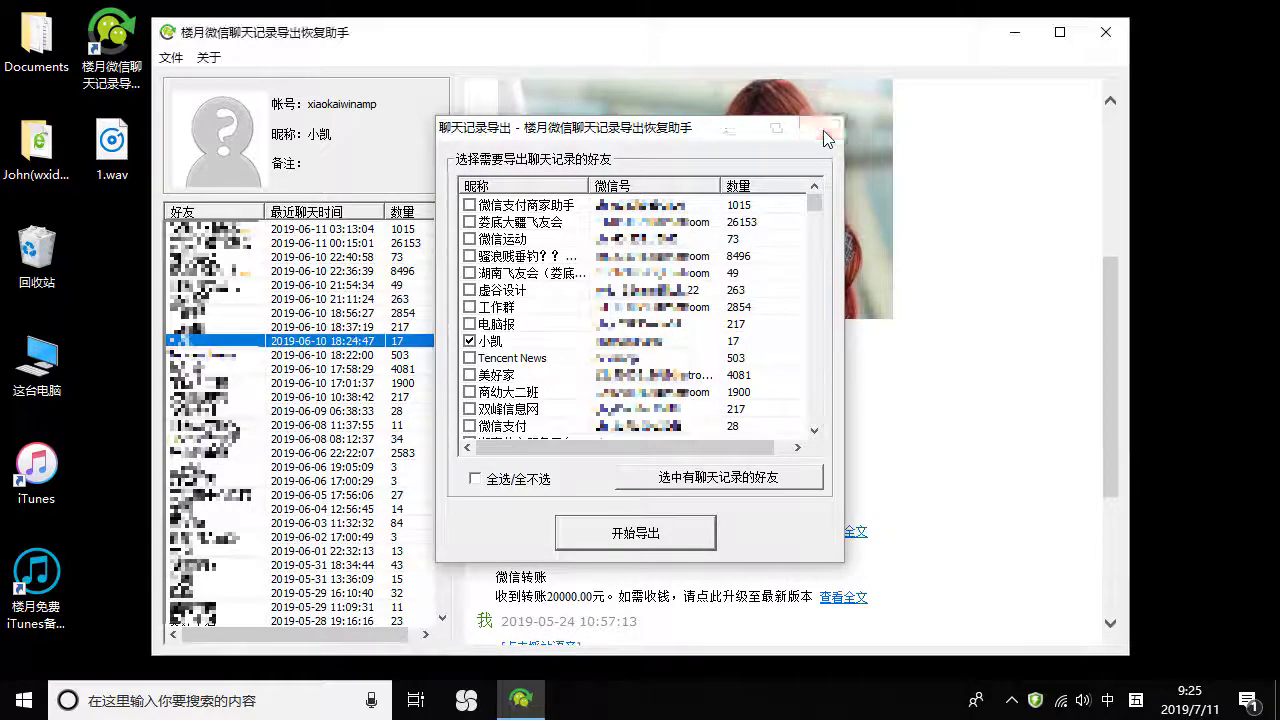
pyautogui.click(820, 128)
pyautogui.click(1105, 33)
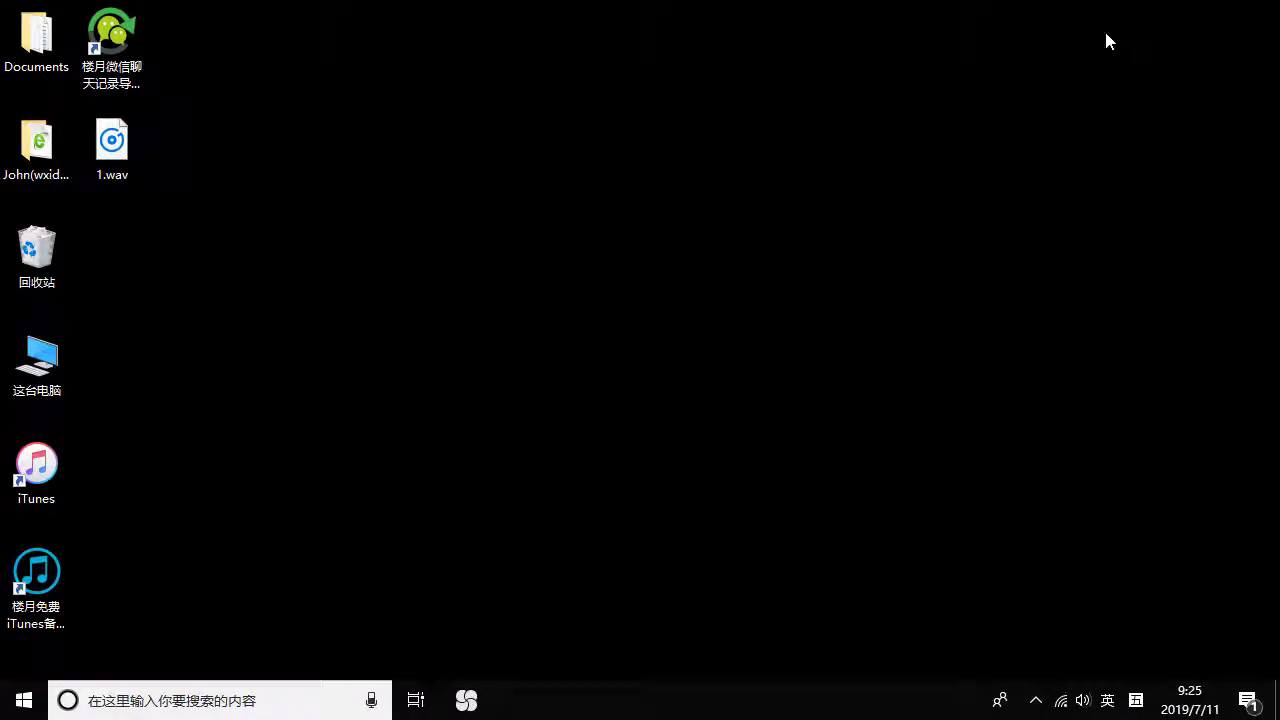
# View the WAV files in the contact's voice folder inside the exported chat folder on the Desktop, and close the window.
pyautogui.doubleClick(40, 145)
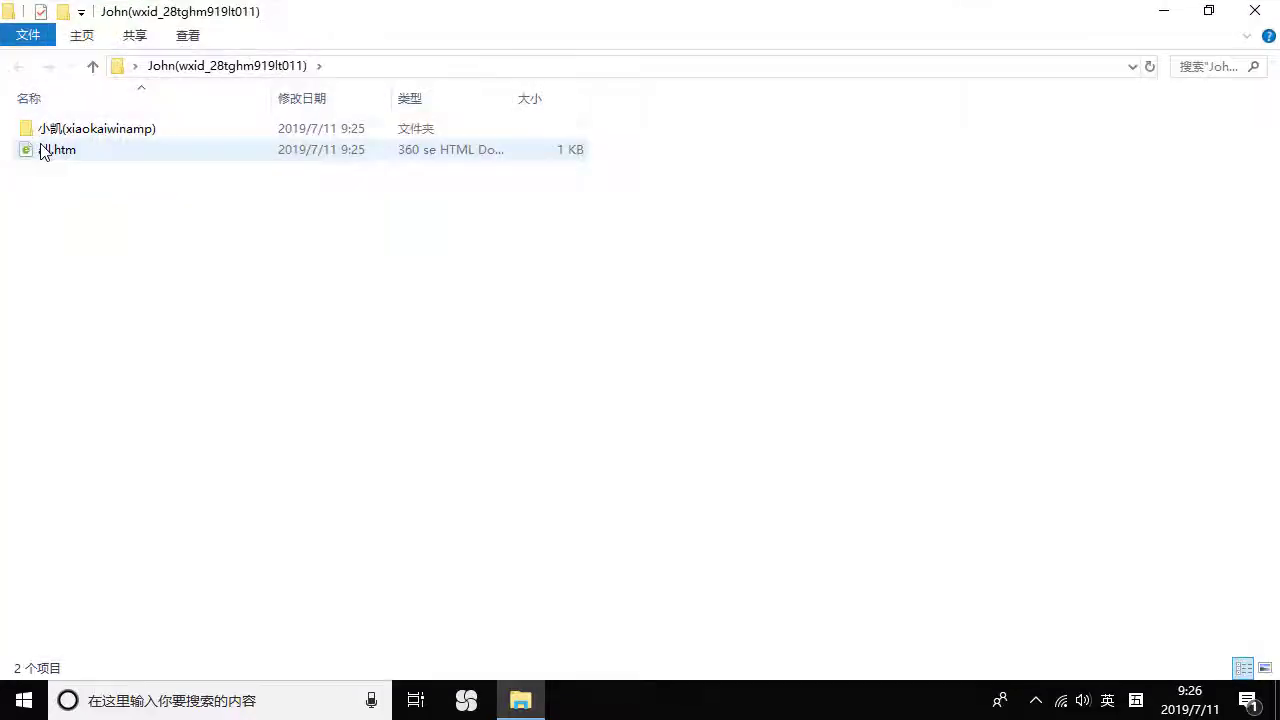
pyautogui.click(105, 134)
pyautogui.doubleClick(105, 134)
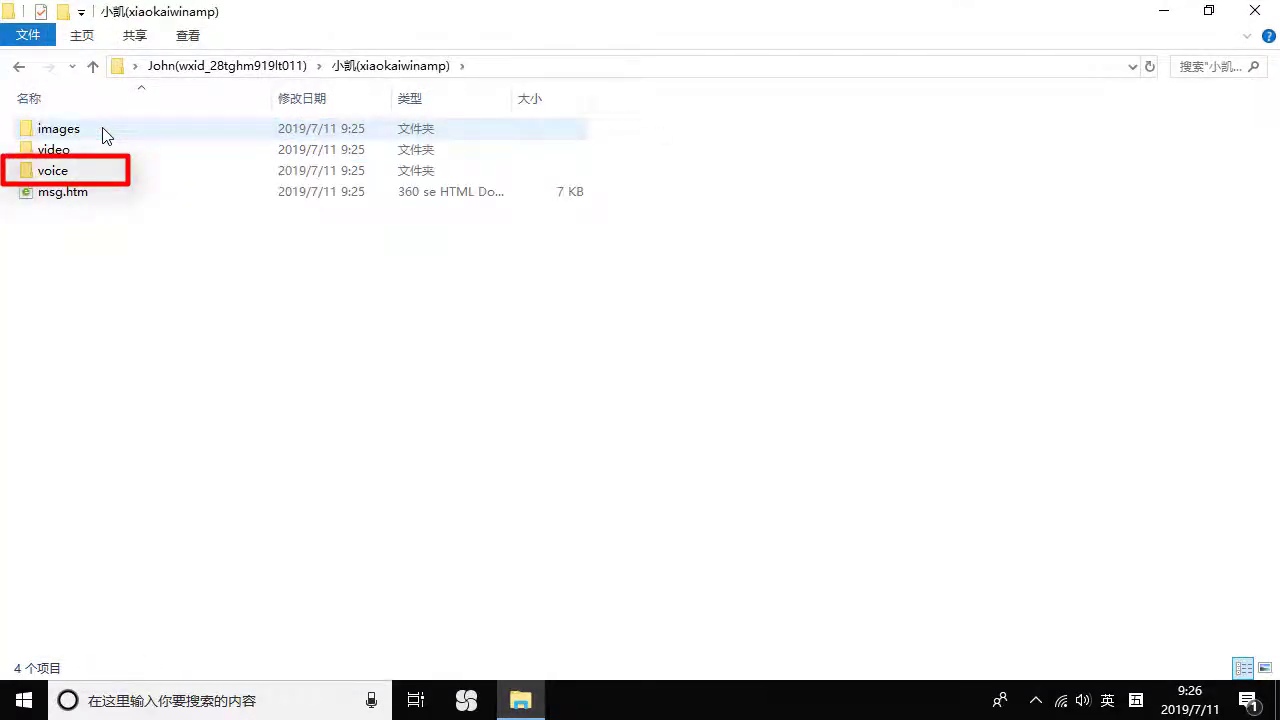
pyautogui.doubleClick(90, 179)
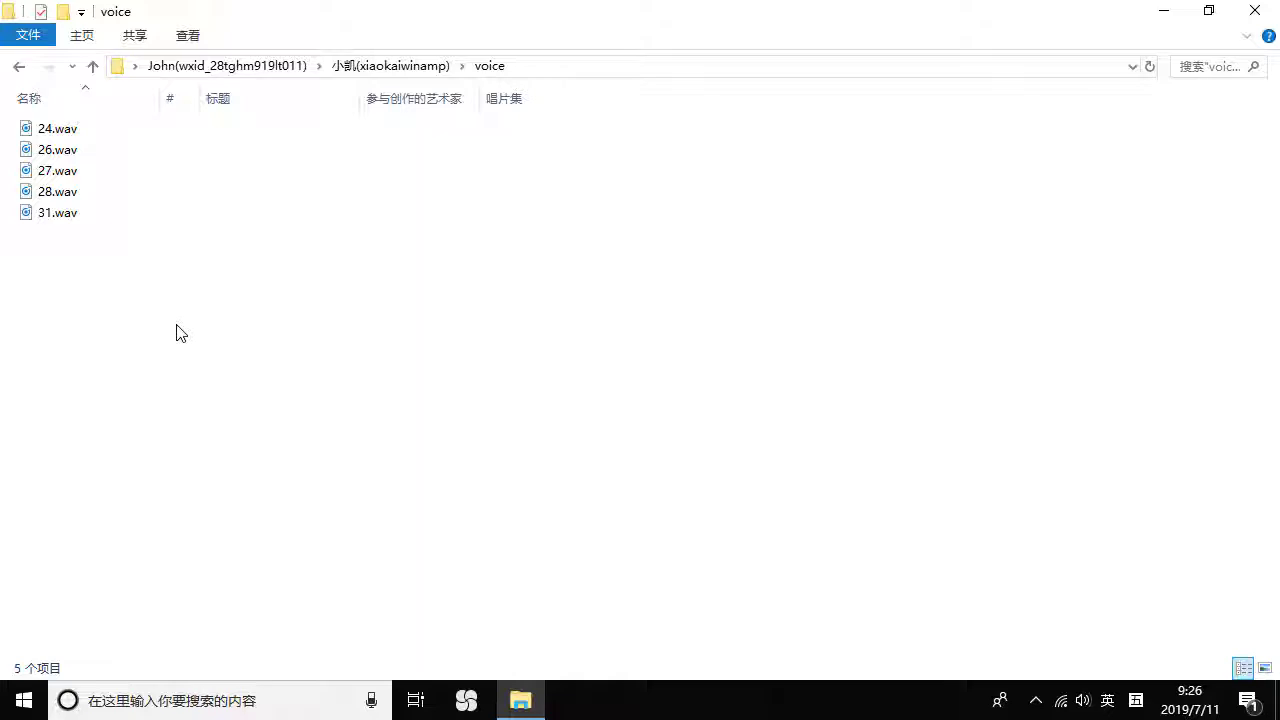
pyautogui.click(1254, 10)
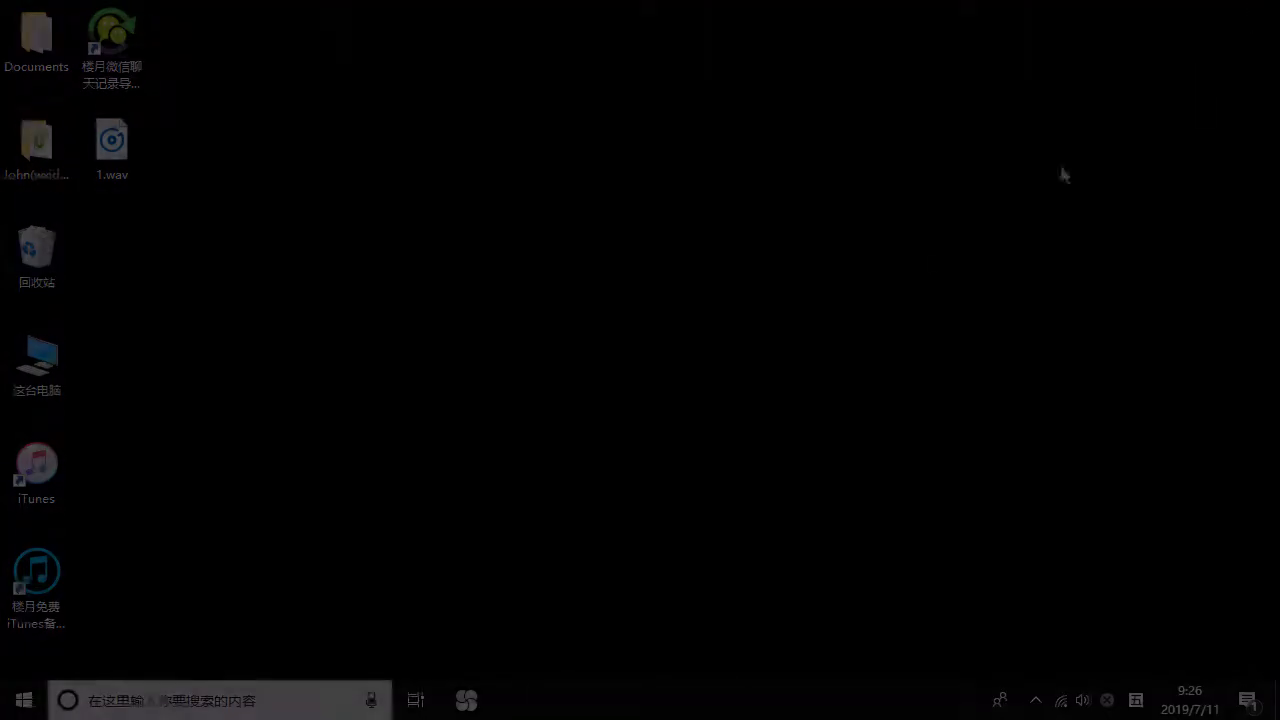